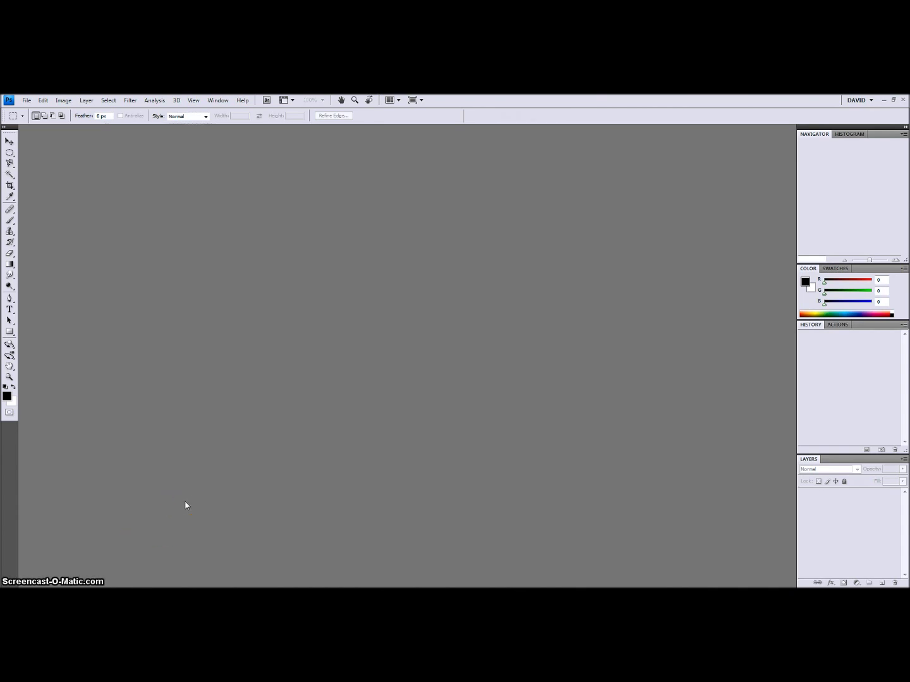
Switch to the file explorer window for the Origs\6 photo folder, copy the folder's path and return to Photoshop.
key("alt+Tab")
key("alt+Tab")
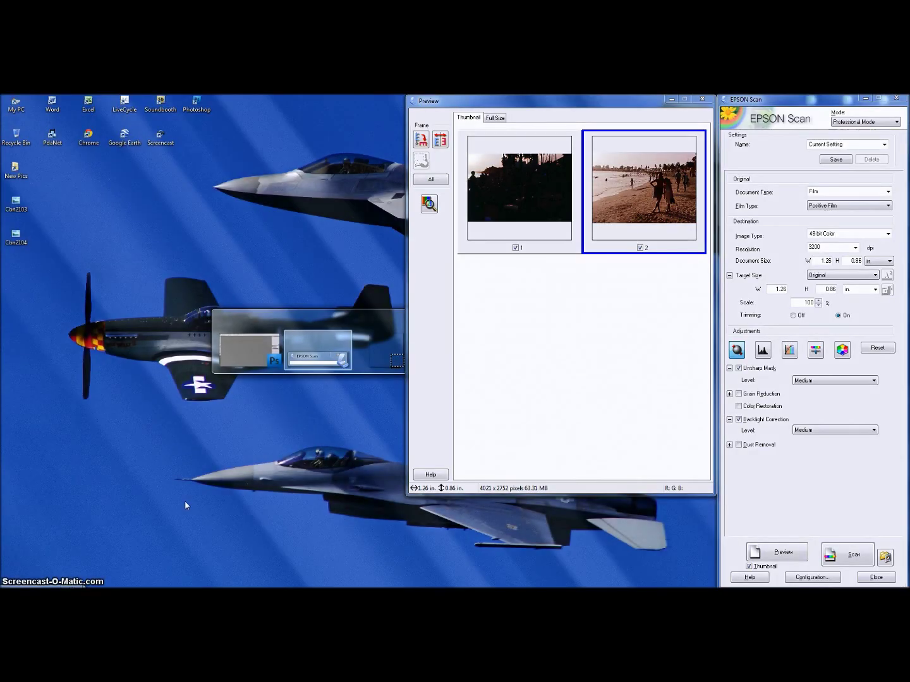
key("alt+Tab")
key("alt+Tab")
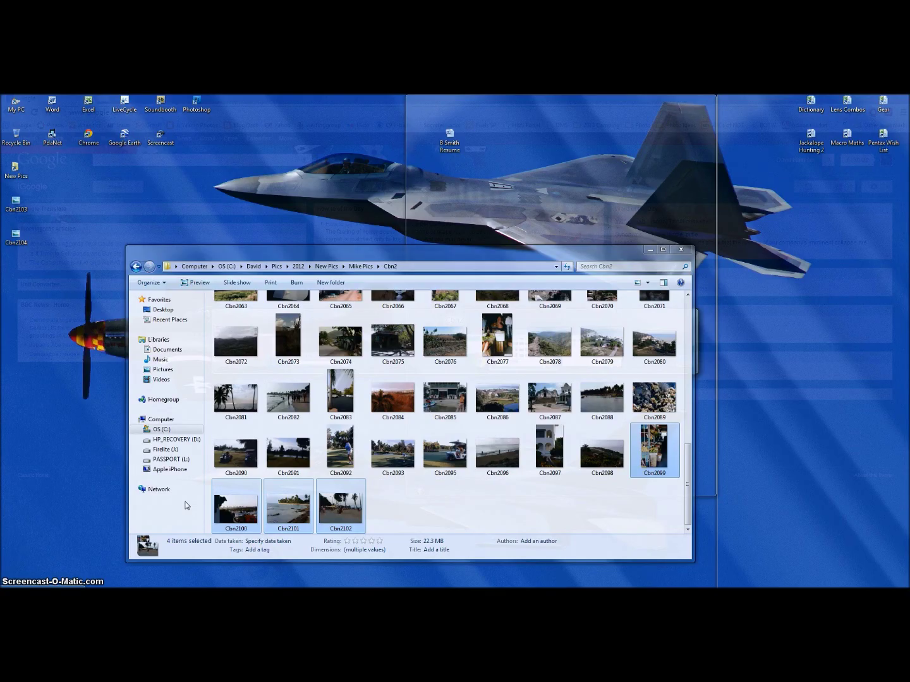
key("alt+Tab")
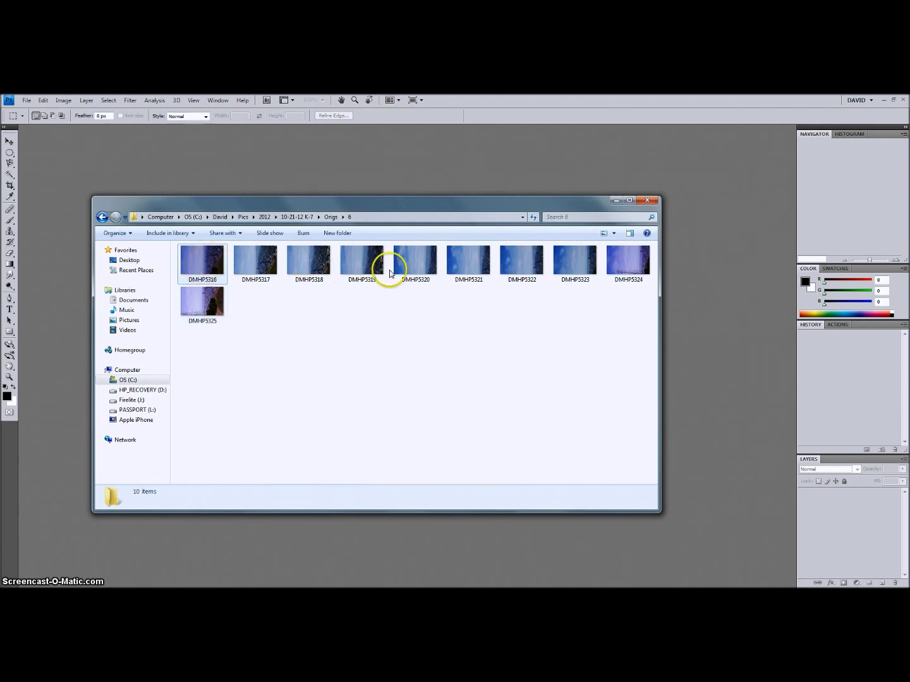
mouse_move(406, 269)
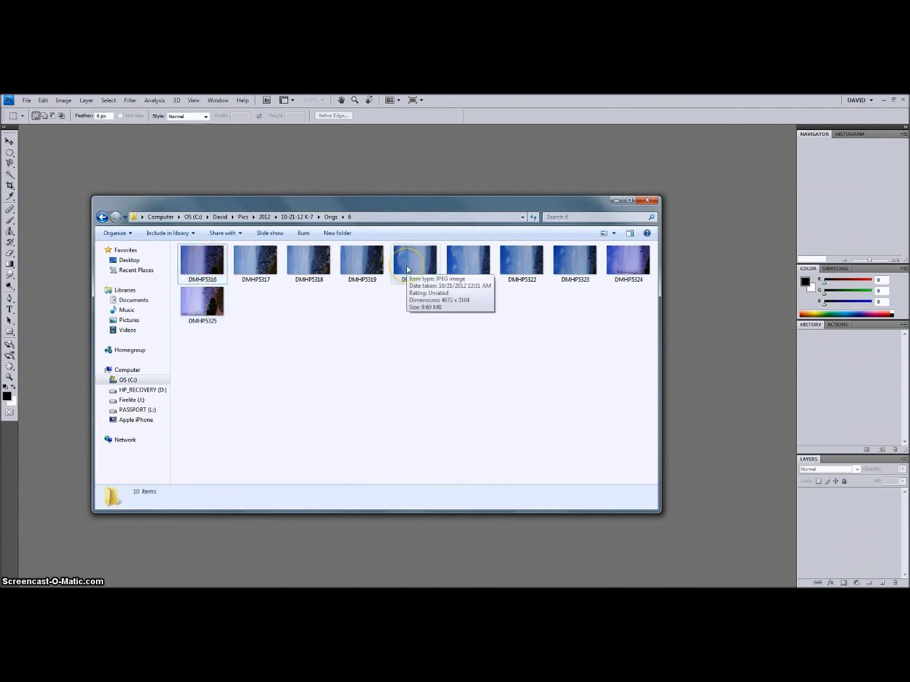
left_click(366, 217)
key("ctrl+c")
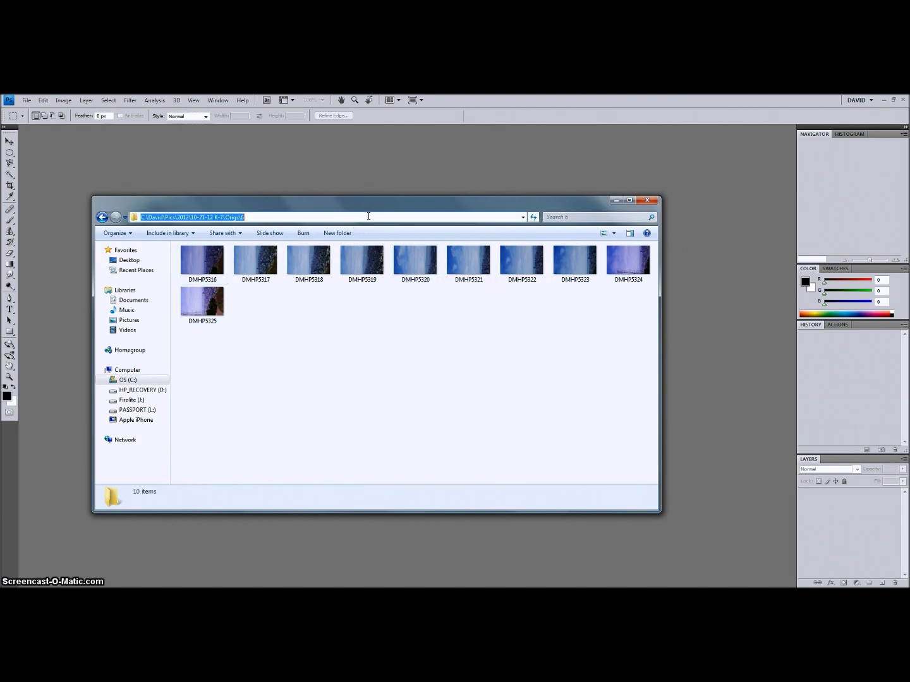
left_click(227, 541)
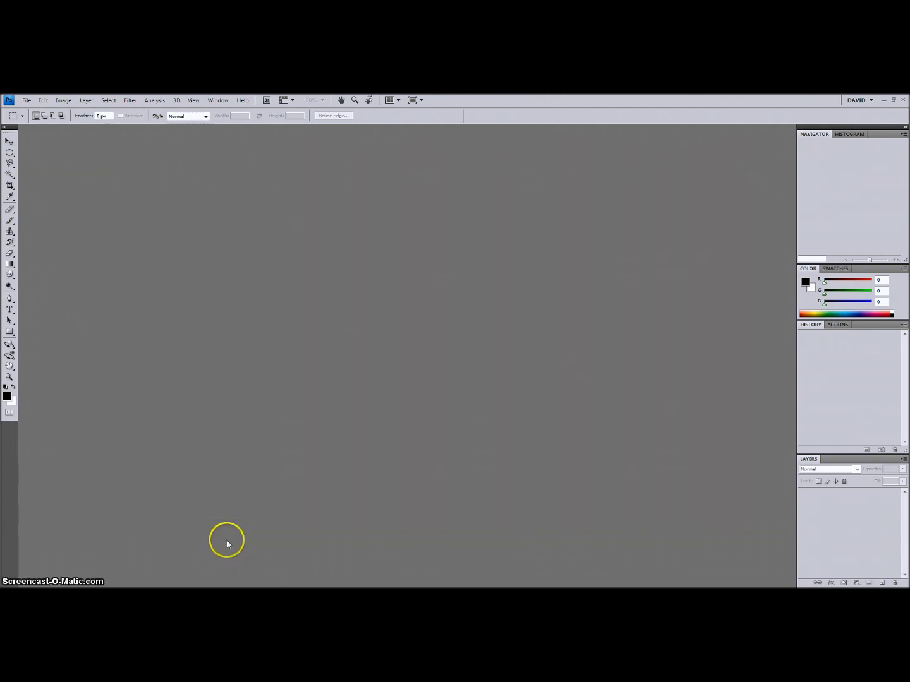
Start the Photomerge automation.
left_click(26, 101)
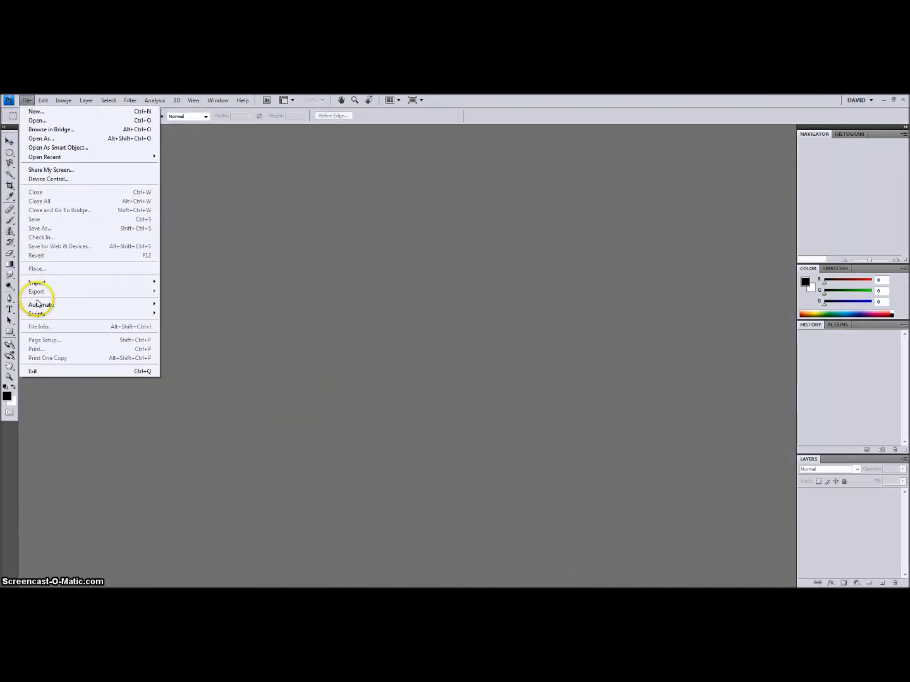
mouse_move(38, 304)
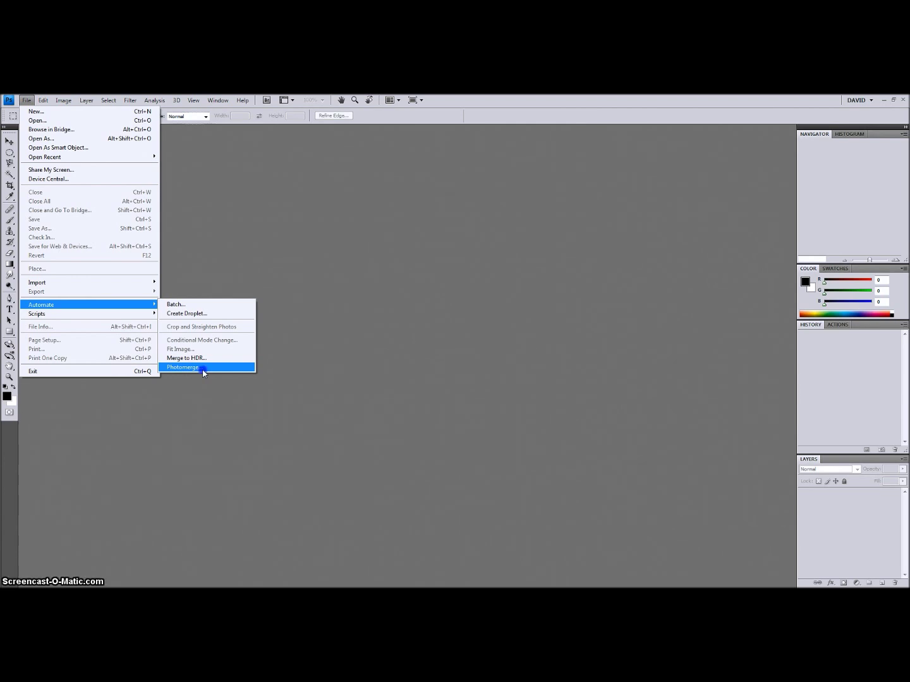
left_click(203, 368)
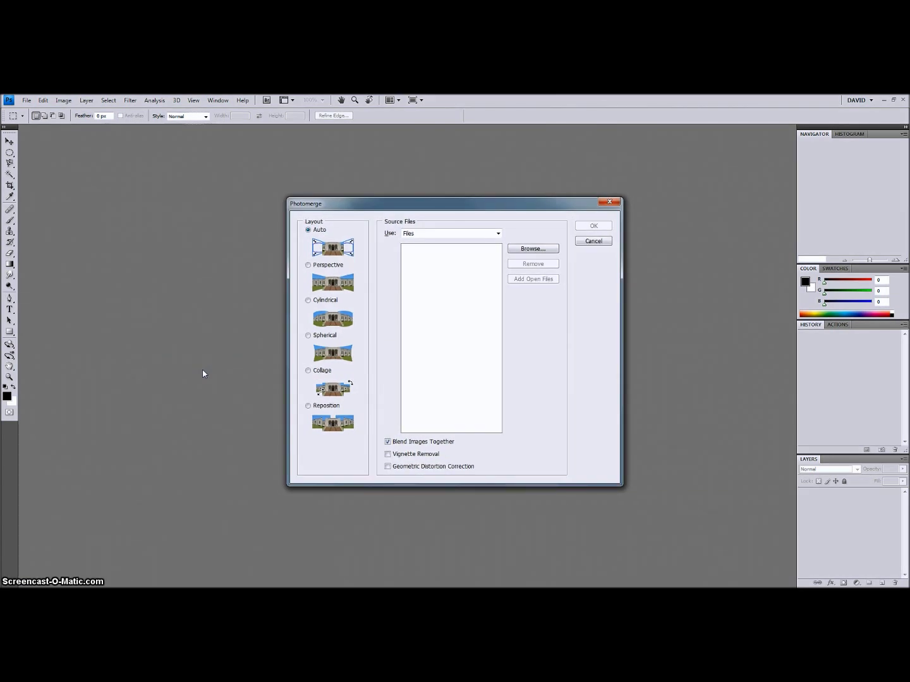
left_click(542, 246)
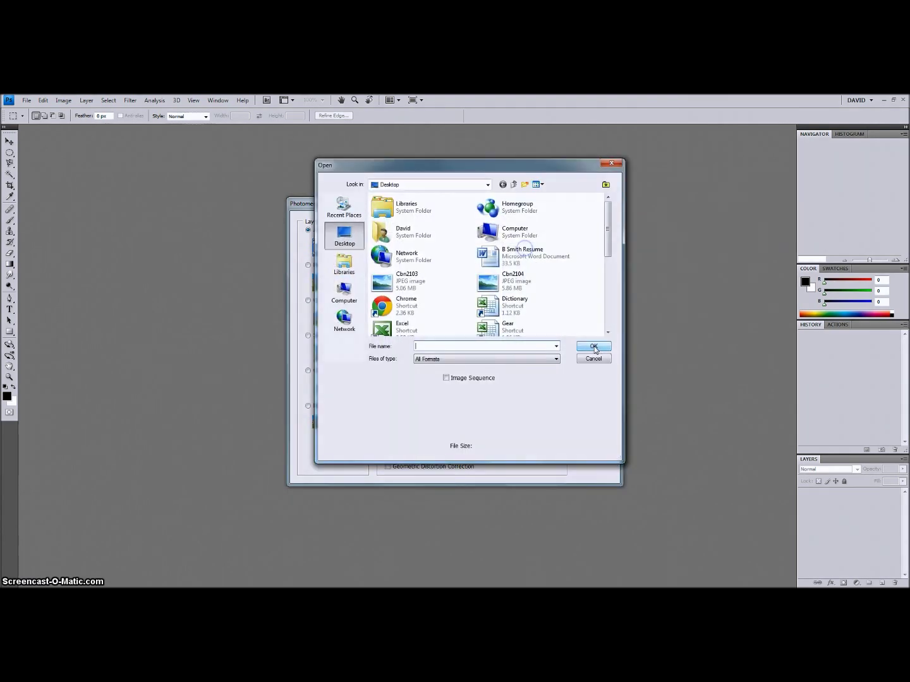
key("ctrl+v")
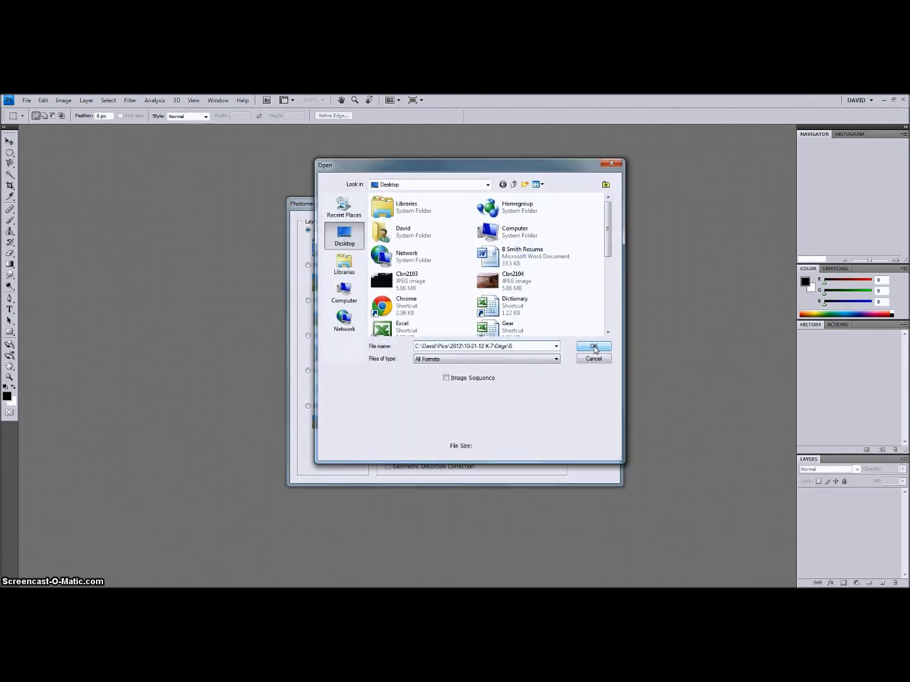
left_click(593, 347)
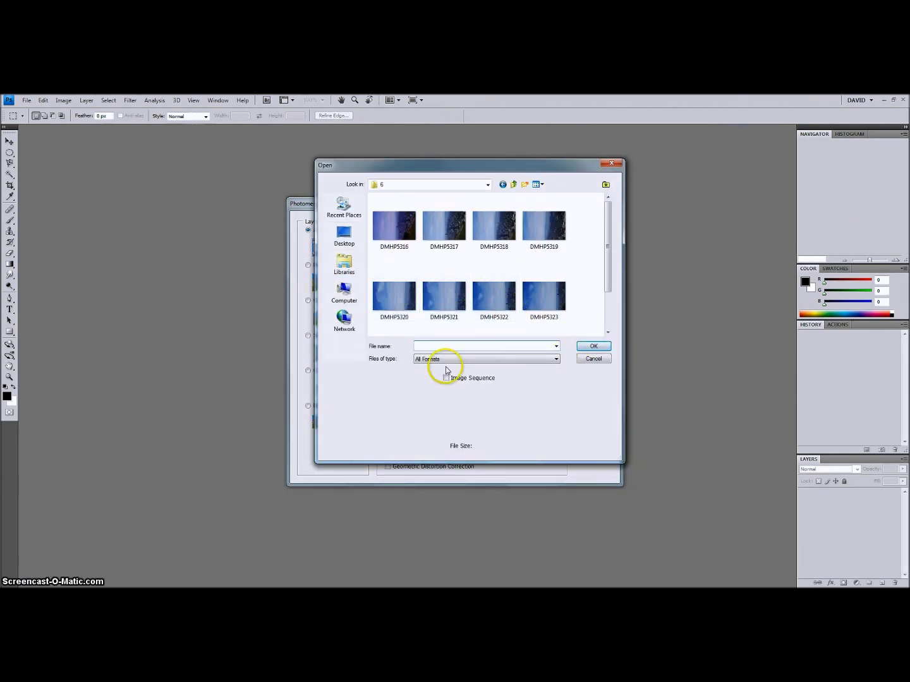
left_click(591, 359)
Load all photos DMHP5316 through DMHP5325 from the copied folder path as source files and run Photomerge with Auto layout and image blending.
left_click(529, 249)
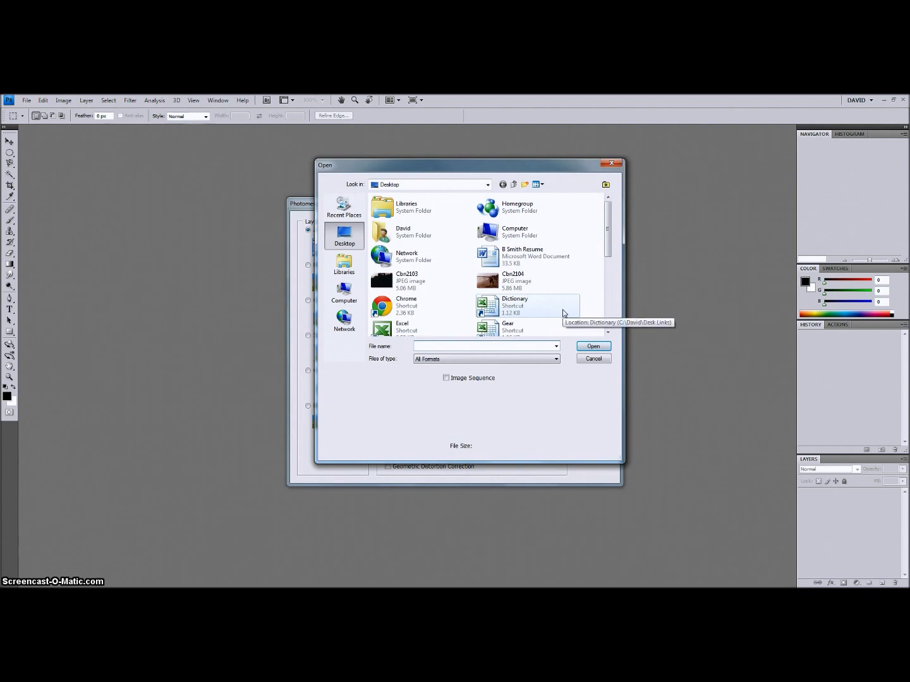
key("ctrl+v")
key("Return")
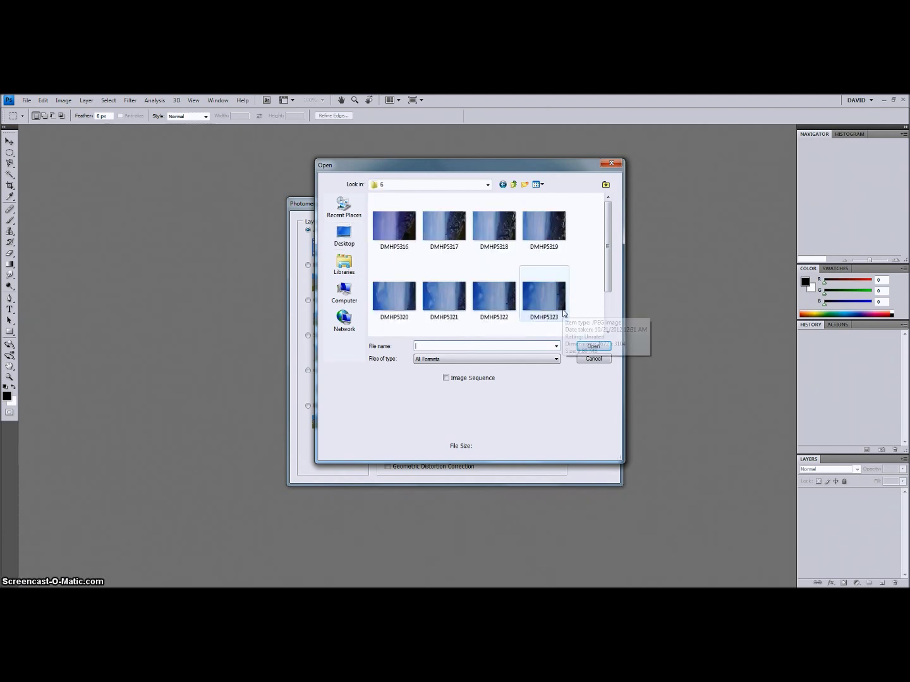
left_click(386, 226)
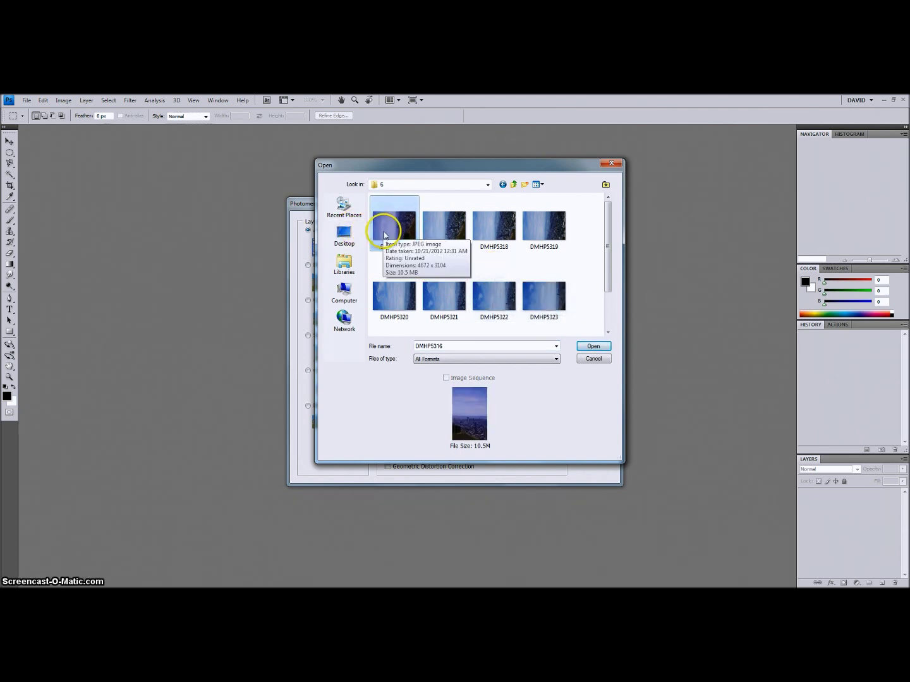
scroll(384, 231, "down", 2)
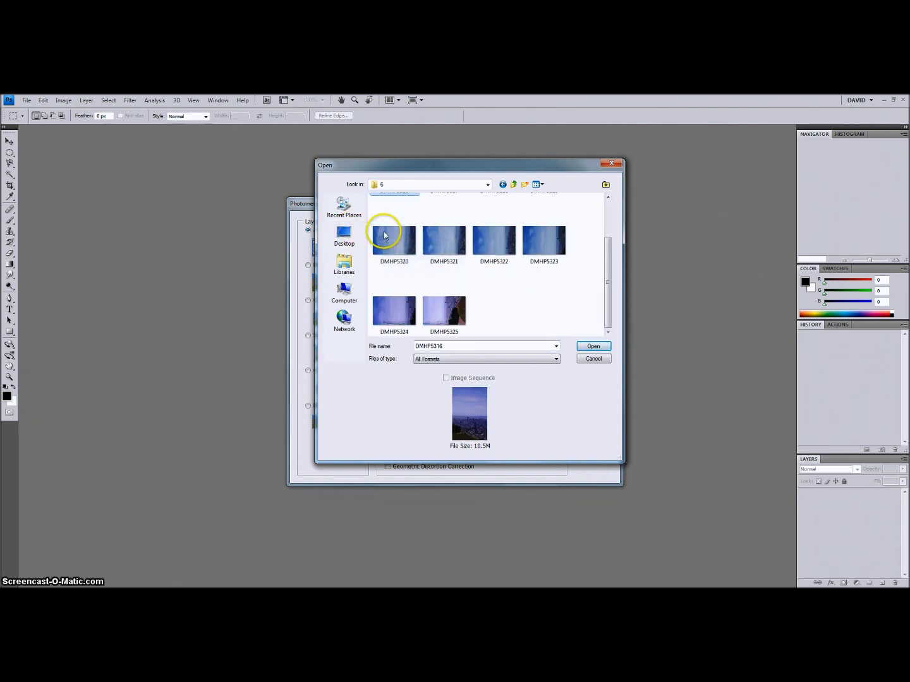
left_click(453, 320, "shift")
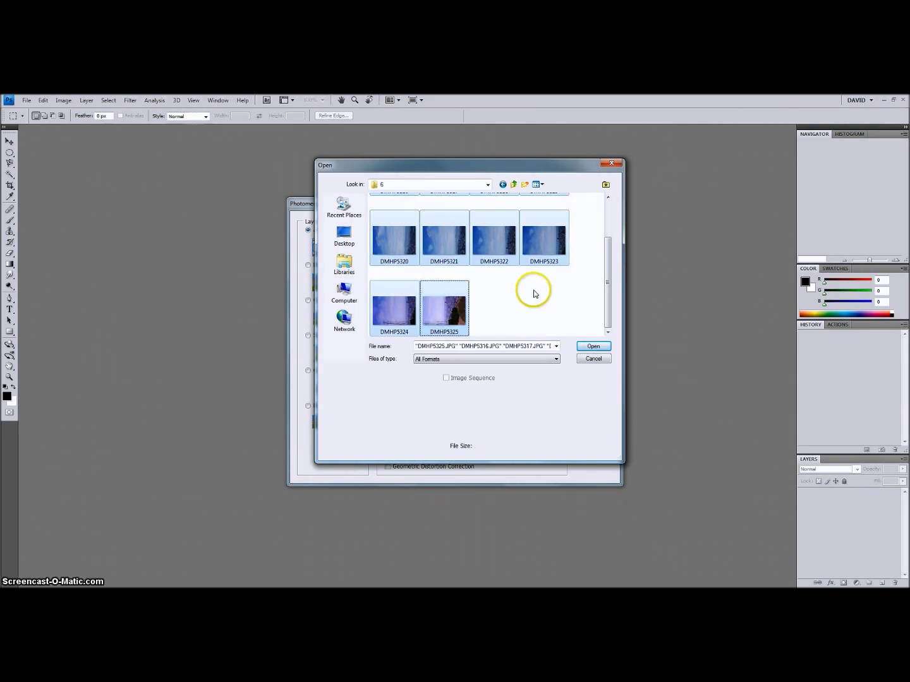
left_click(518, 305)
scroll(518, 304, "up", 2)
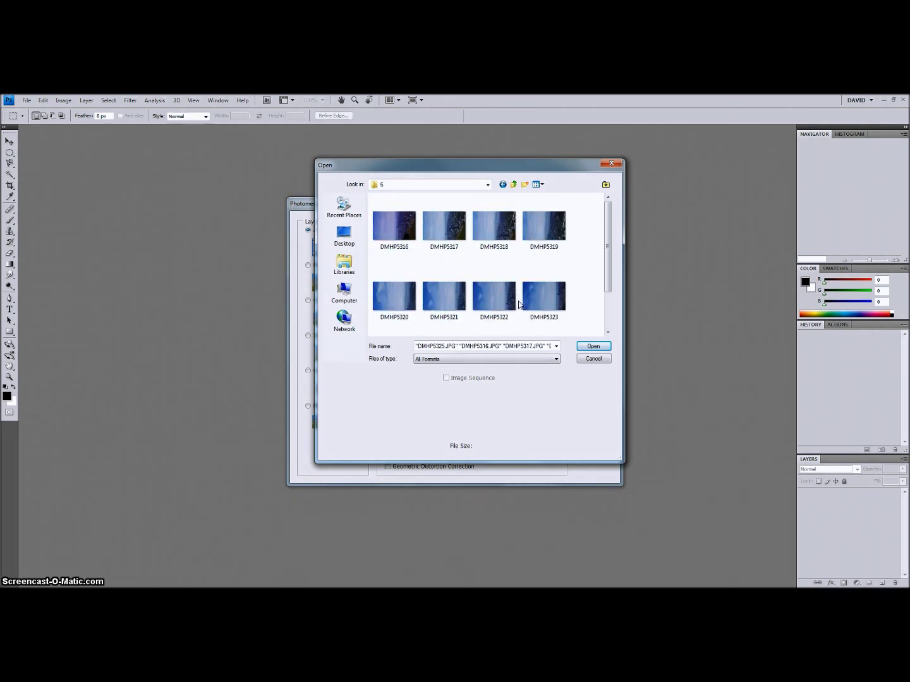
key("ctrl+a")
left_click(587, 344)
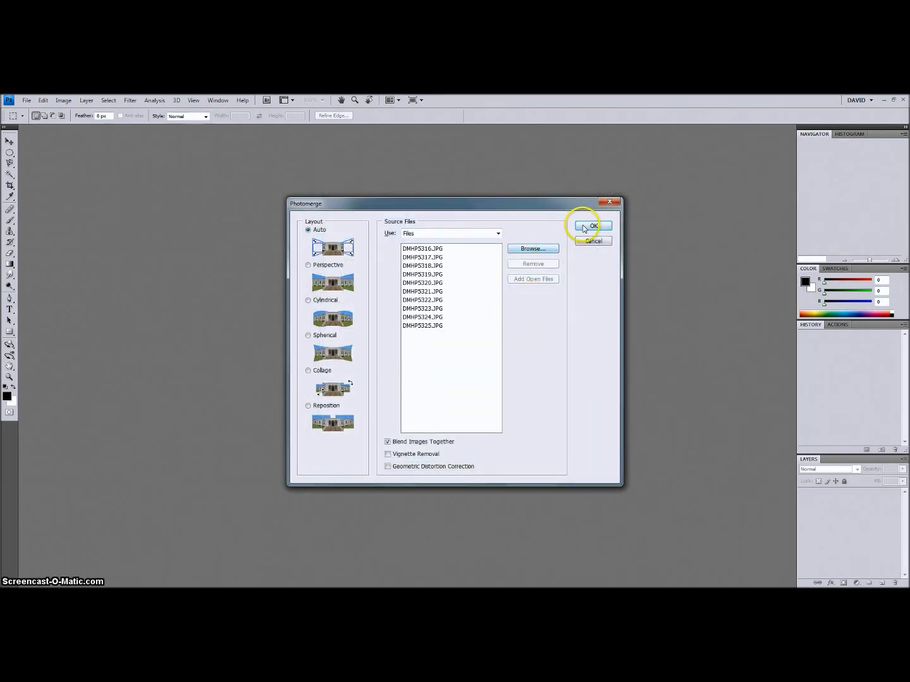
left_click(583, 227)
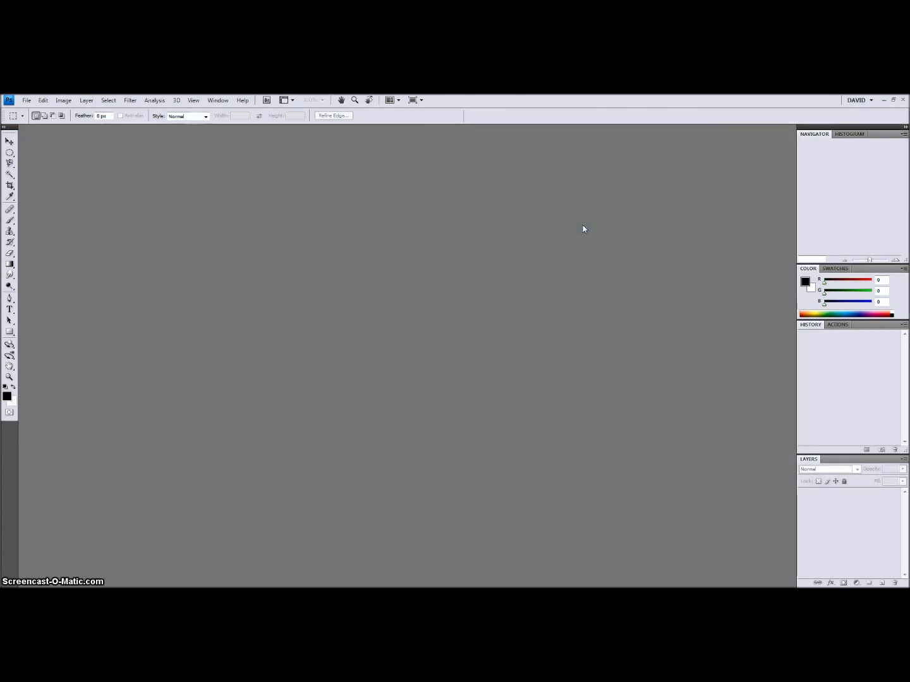
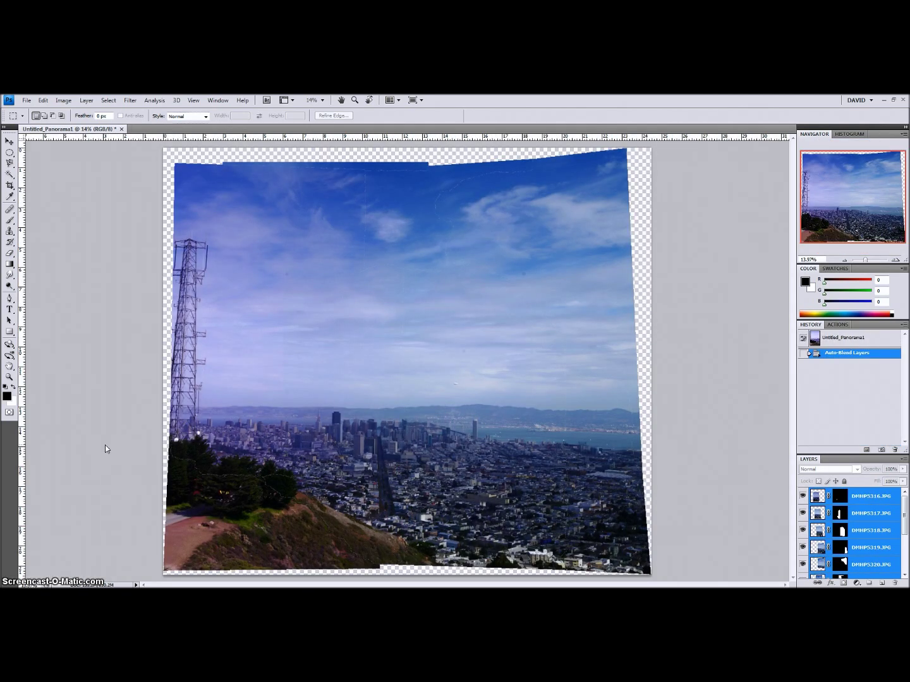
Review the merged panorama's layers and their masks down to DMHP5325.
left_click(430, 326)
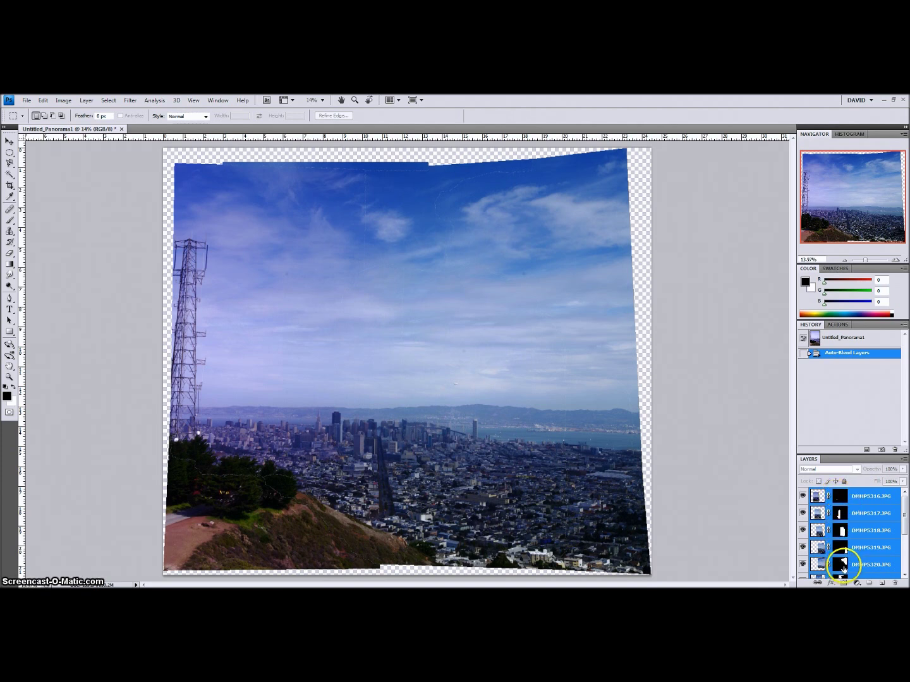
left_click(905, 574)
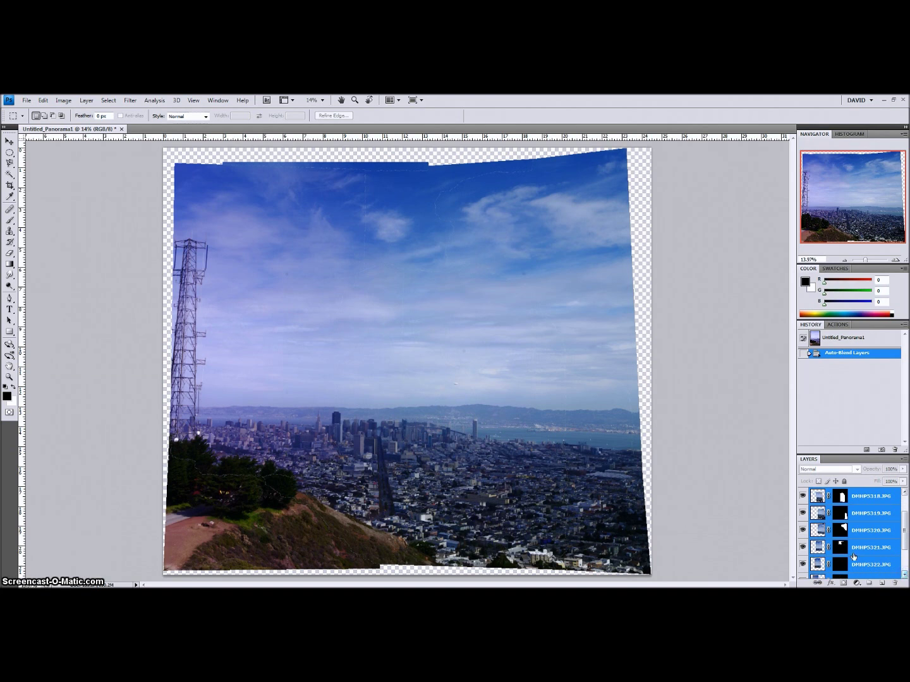
left_click(904, 576)
left_click(904, 575)
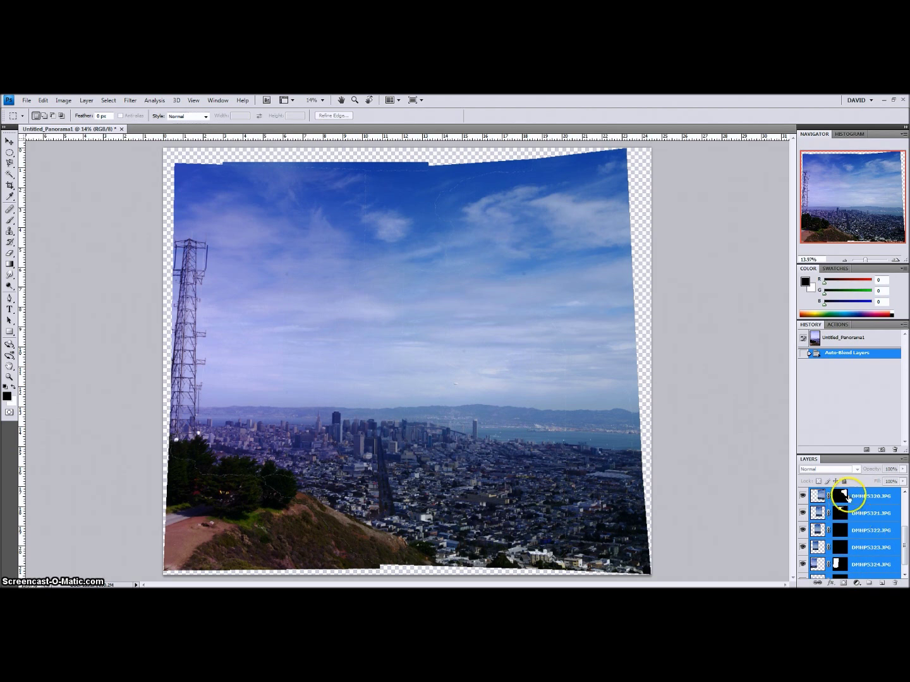
left_click(905, 574)
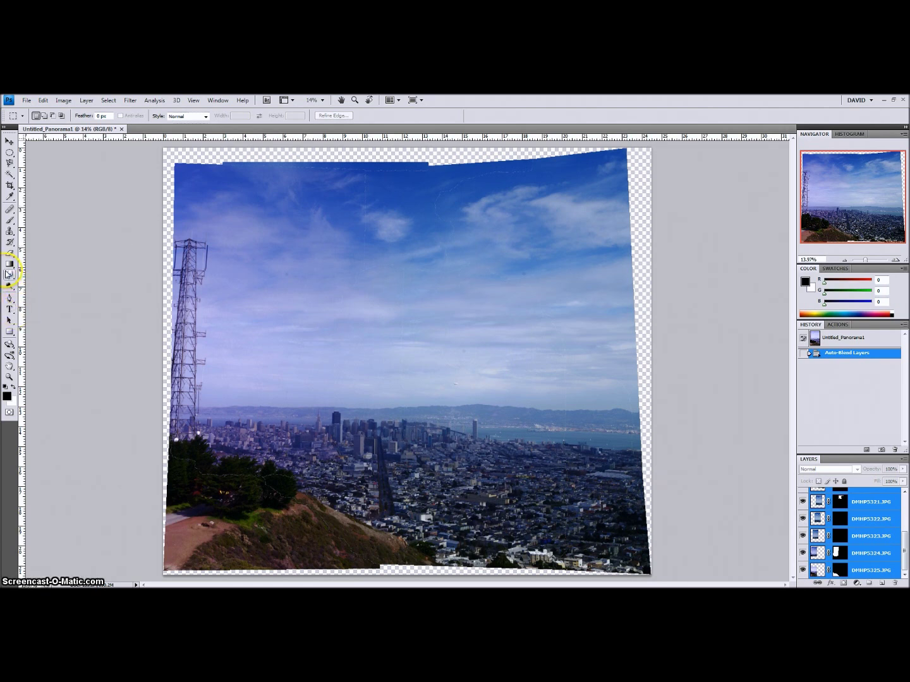
Inspect the sky of the panorama up close for dark dust spots near the tower and on the opposite side, ending with the whole image in view.
left_click(9, 377)
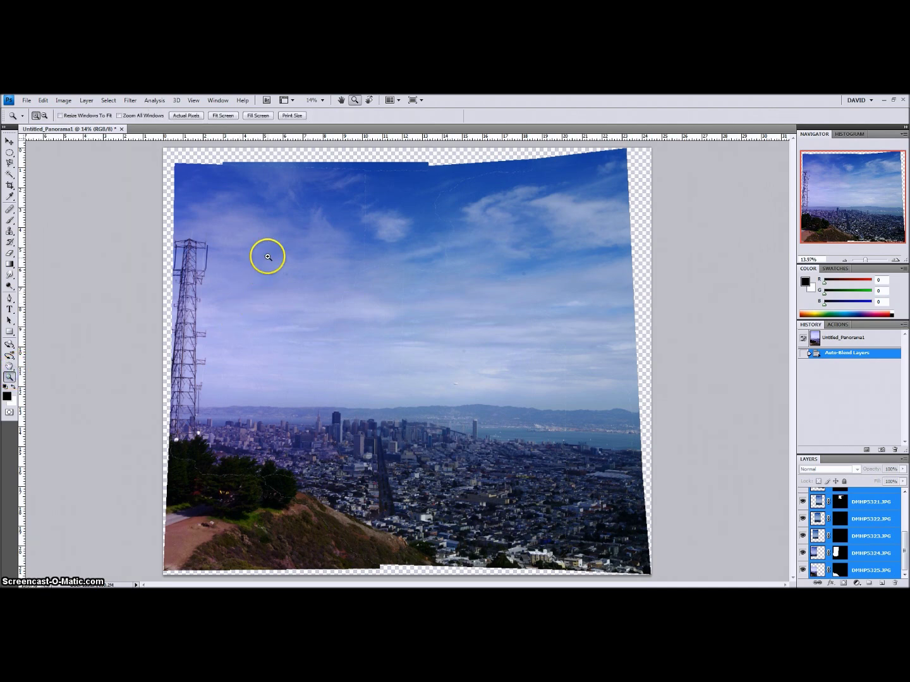
left_click_drag(297, 281, 298, 284)
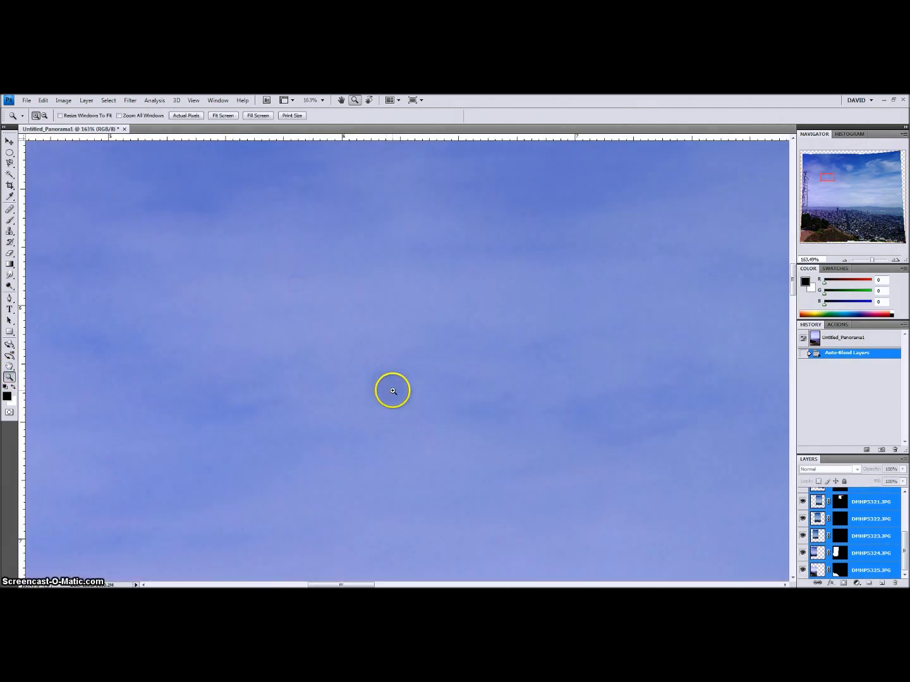
scroll(393, 391, "down", 5)
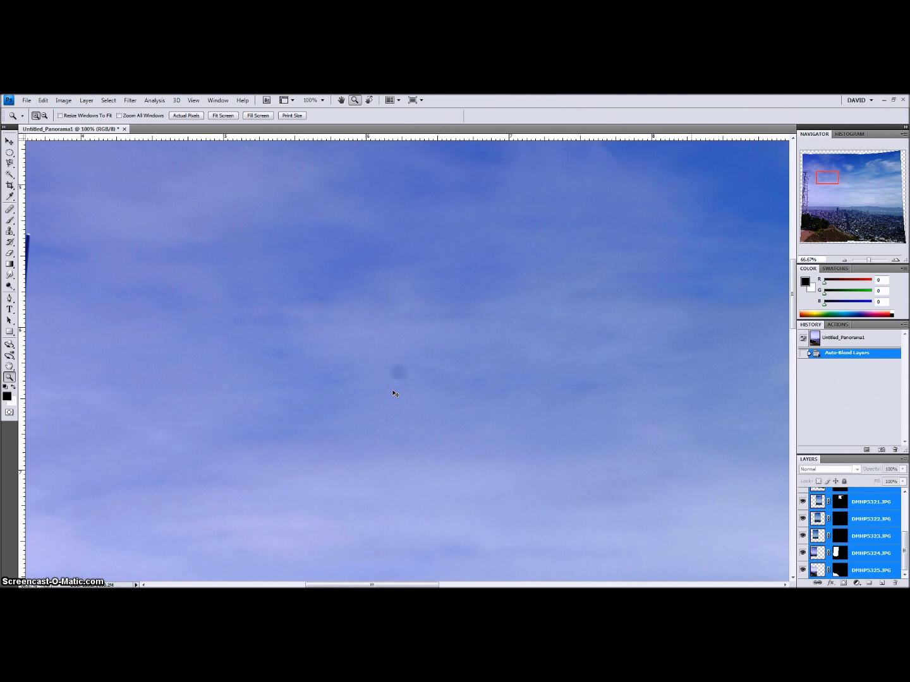
scroll(392, 392, "down", 1)
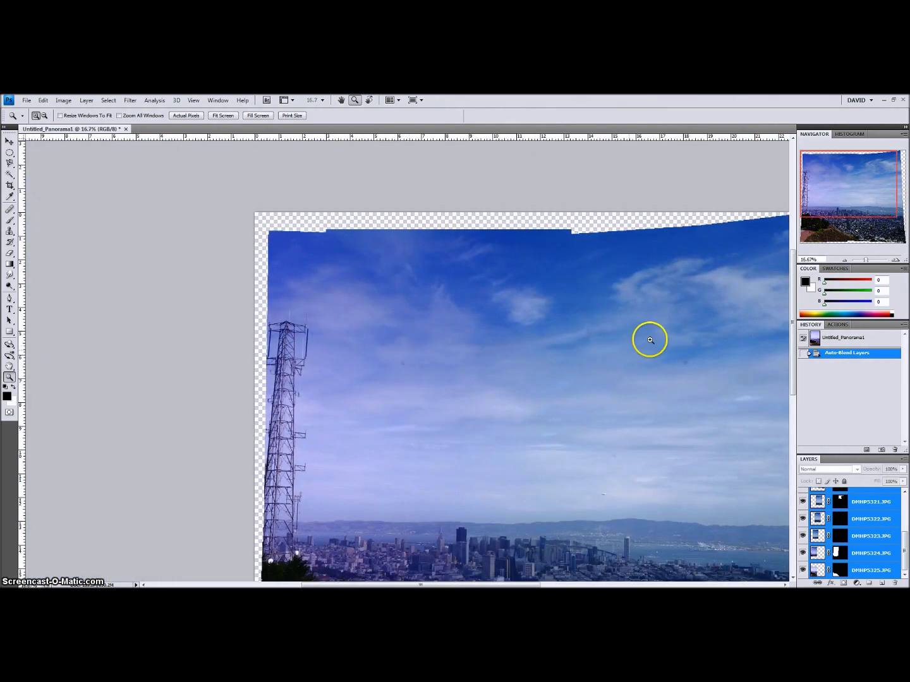
left_click_drag(697, 373, 697, 372)
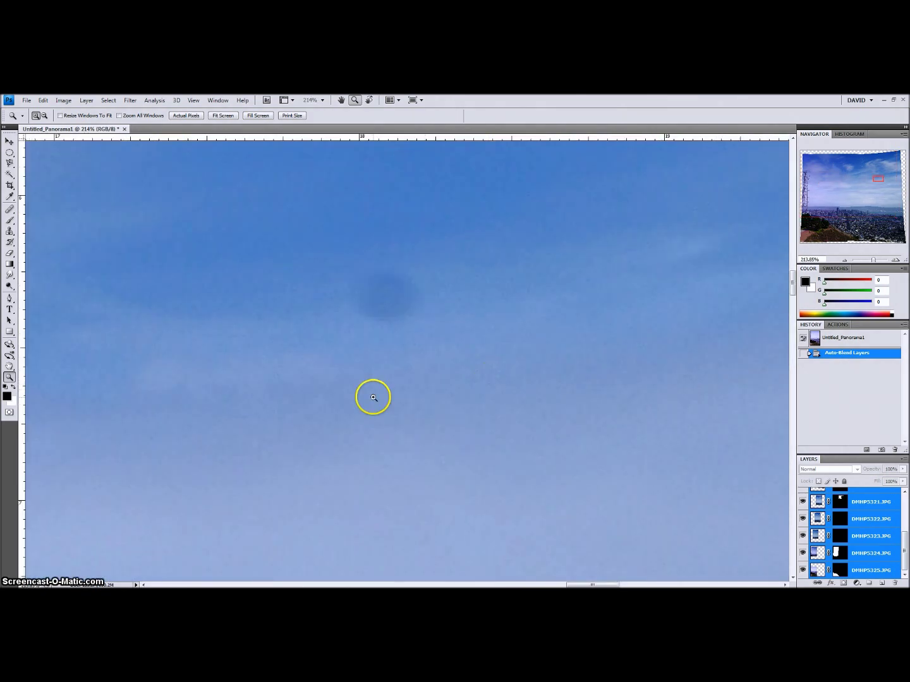
scroll(373, 397, "down", 4)
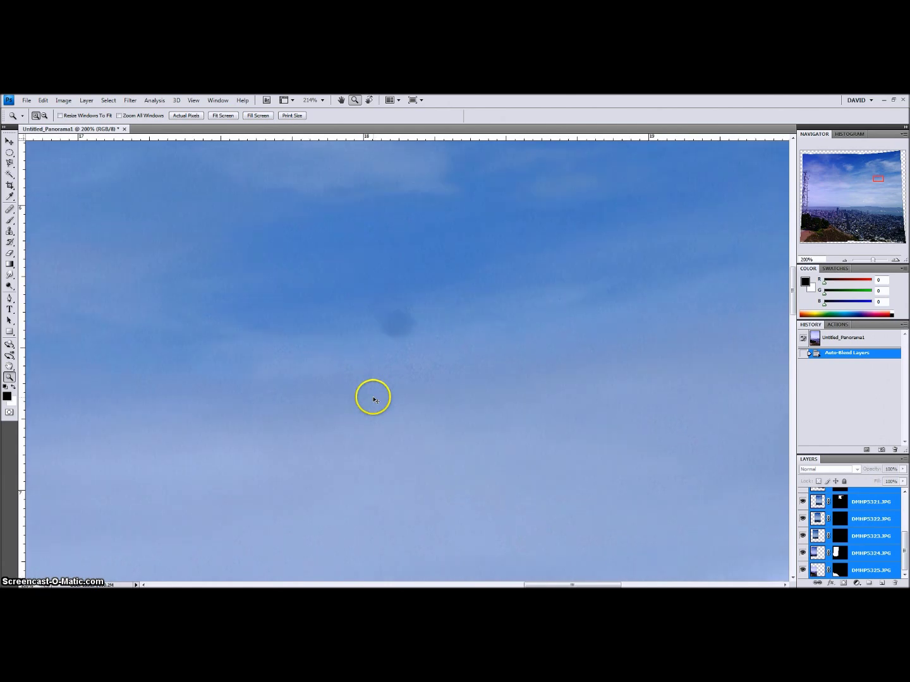
scroll(373, 399, "down", 3)
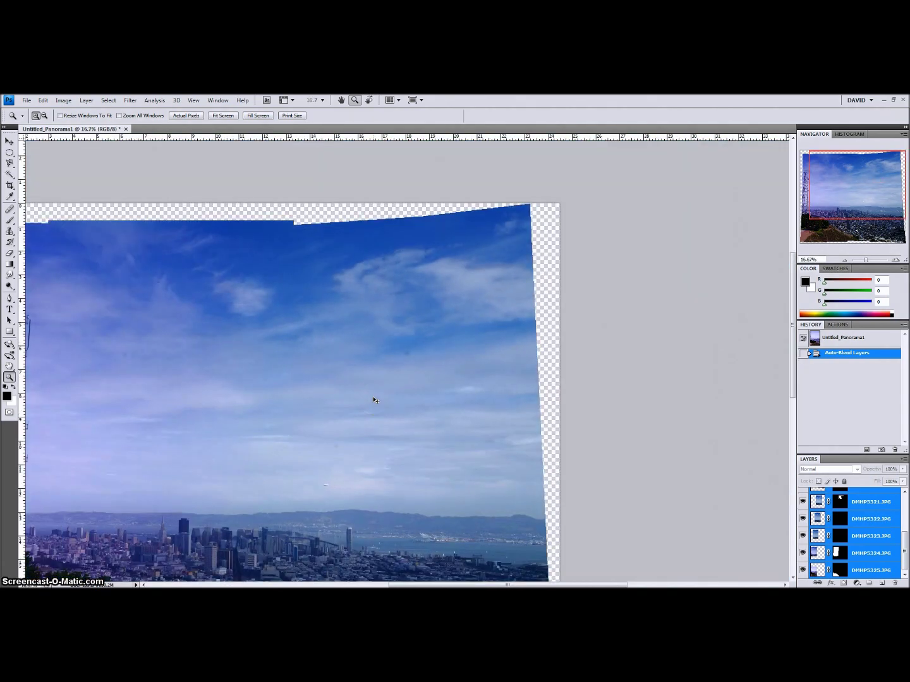
scroll(373, 399, "down", 1)
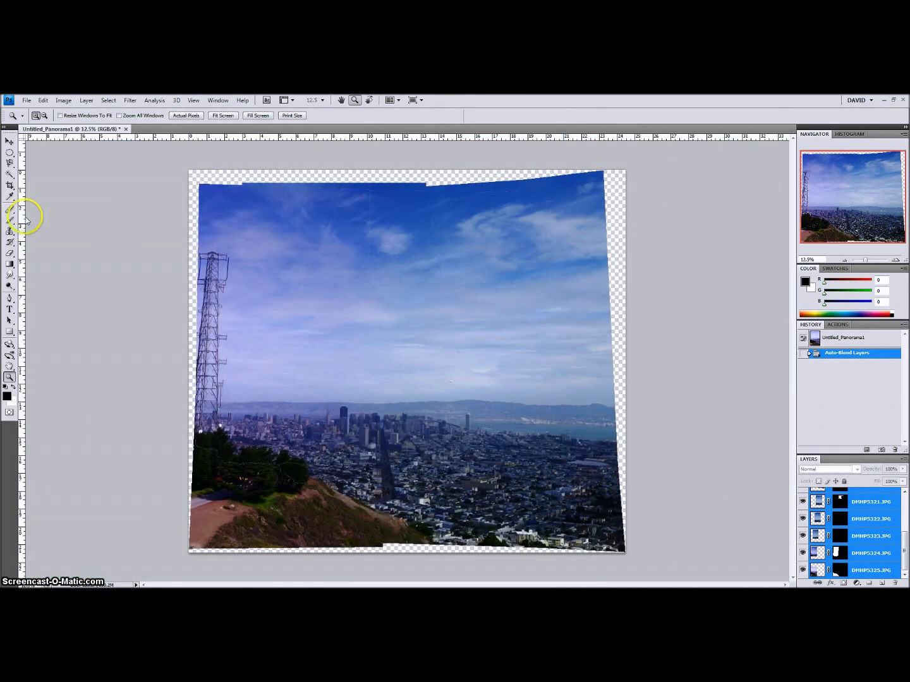
Flatten all the panorama's layers into a single background layer.
left_click(10, 142)
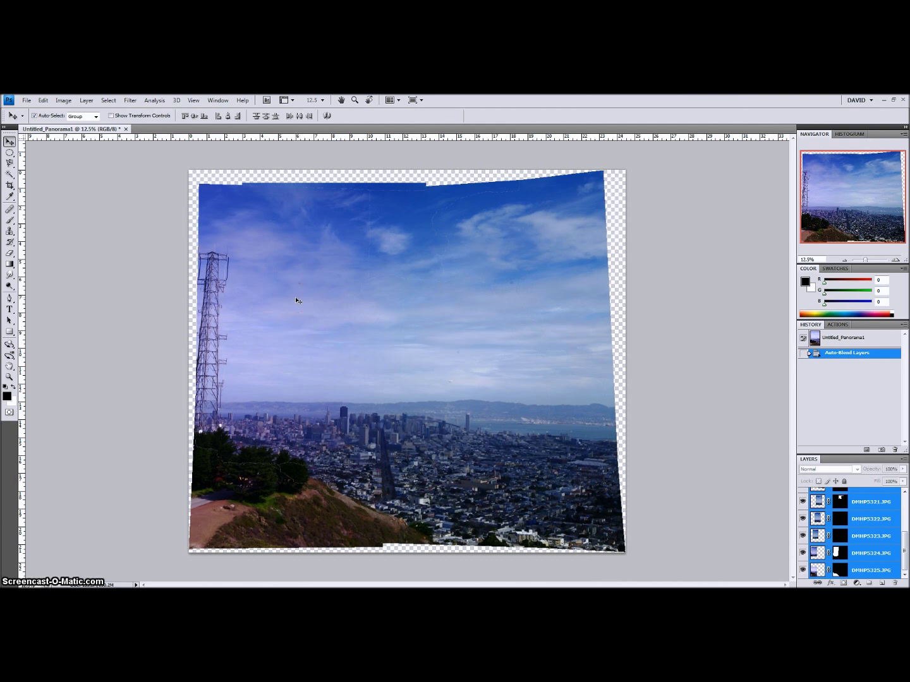
left_click(63, 100)
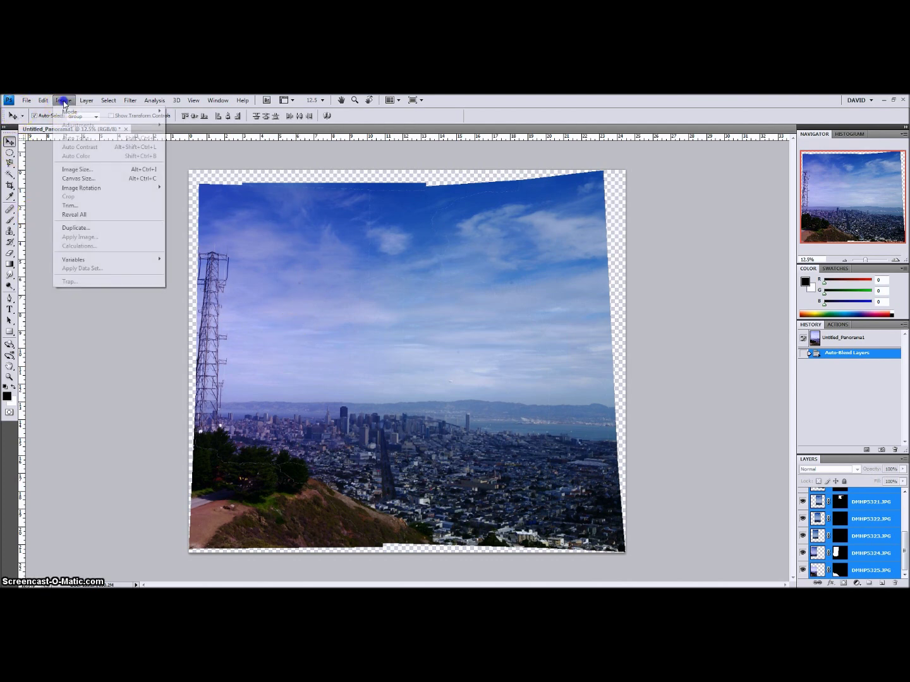
mouse_move(86, 99)
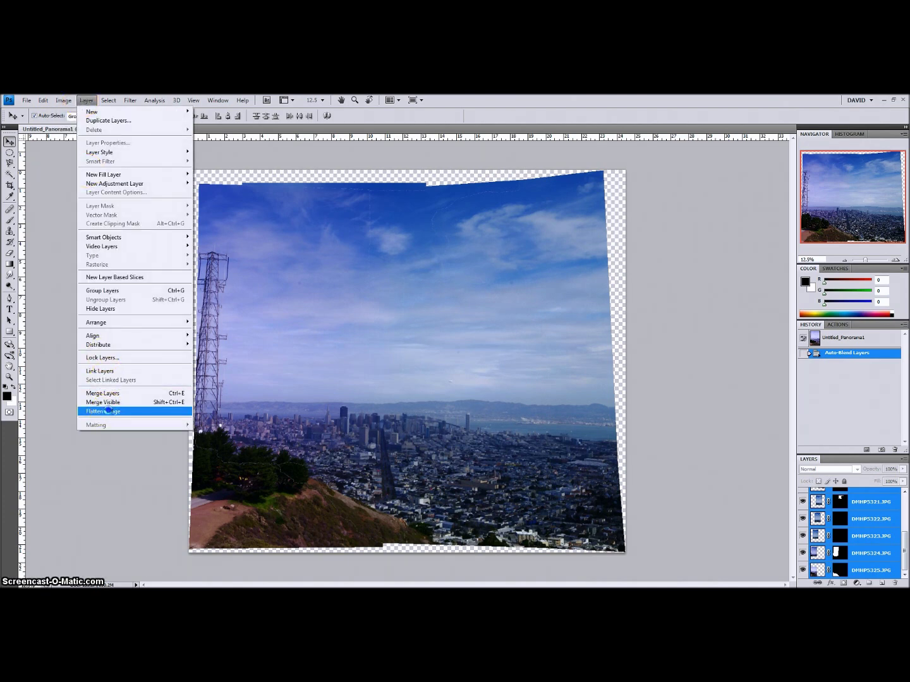
left_click(107, 411)
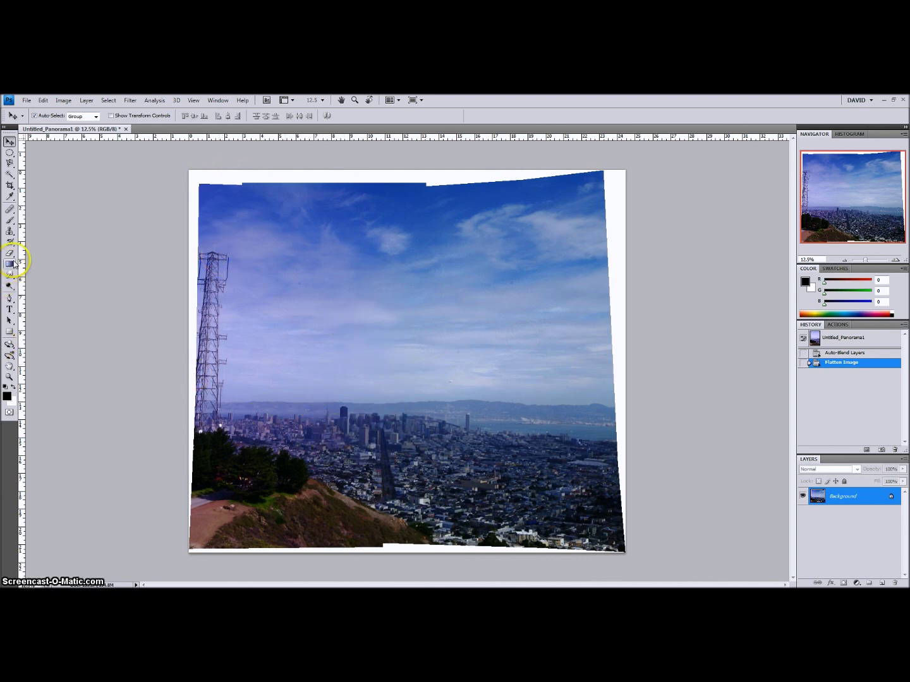
Remove two dark dust spots from the sky with the Spot Healing Brush, one near the tower and one on the opposite side.
left_click(10, 210)
left_click(13, 215)
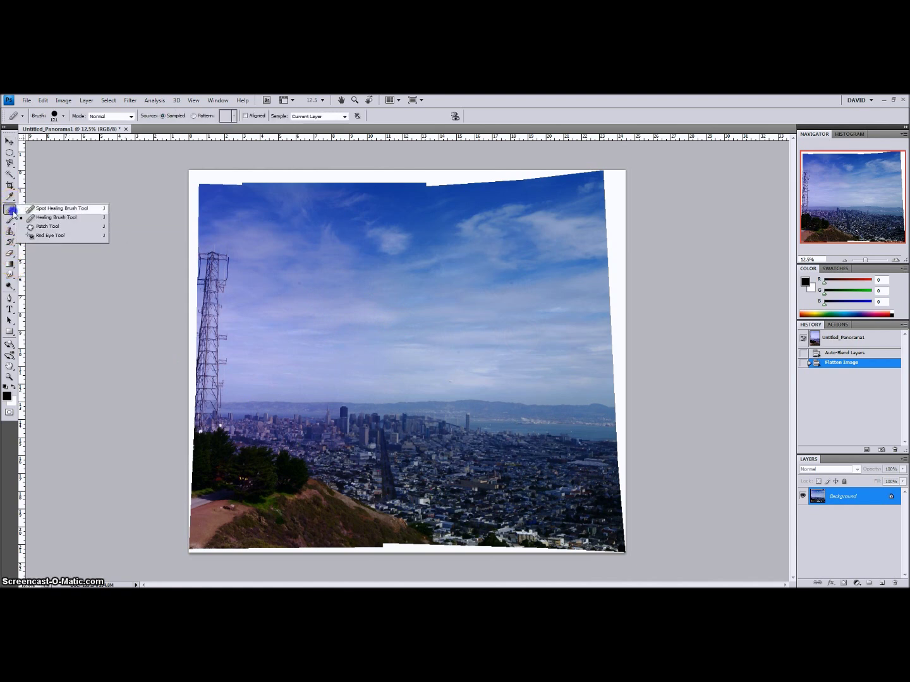
left_click(60, 209)
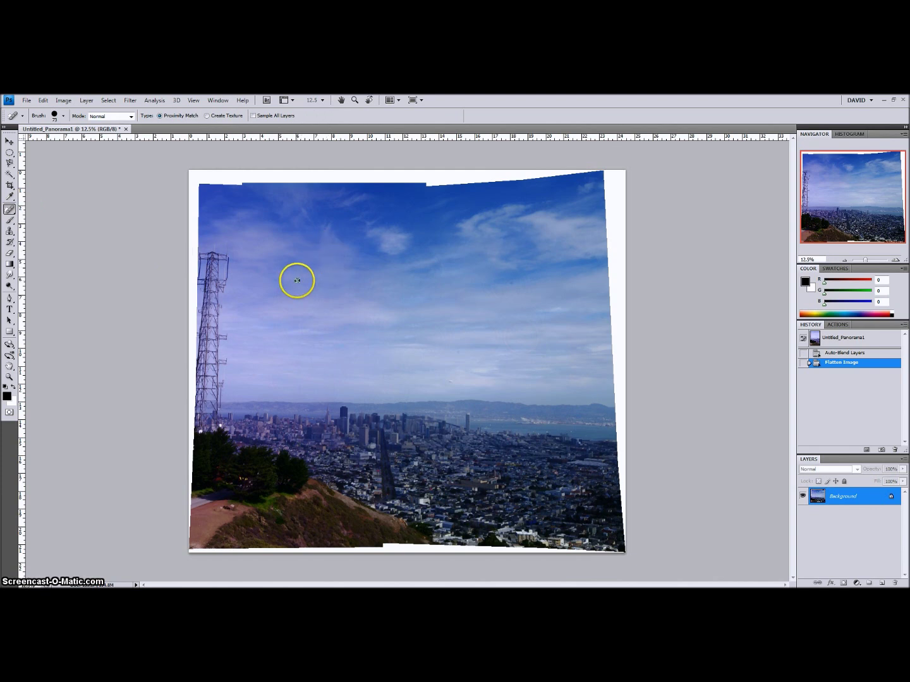
left_click(299, 284)
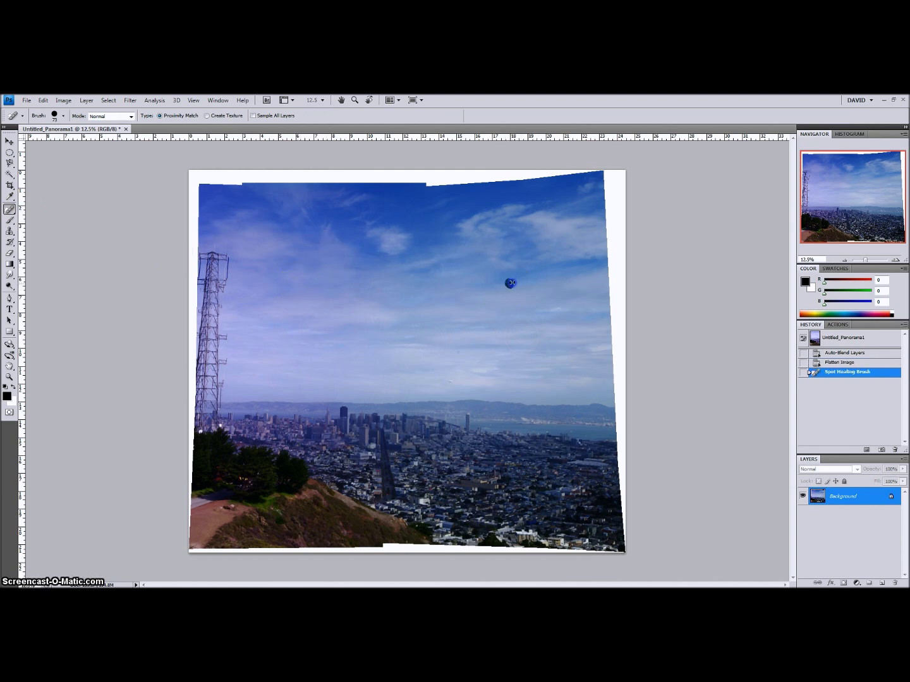
left_click(510, 283)
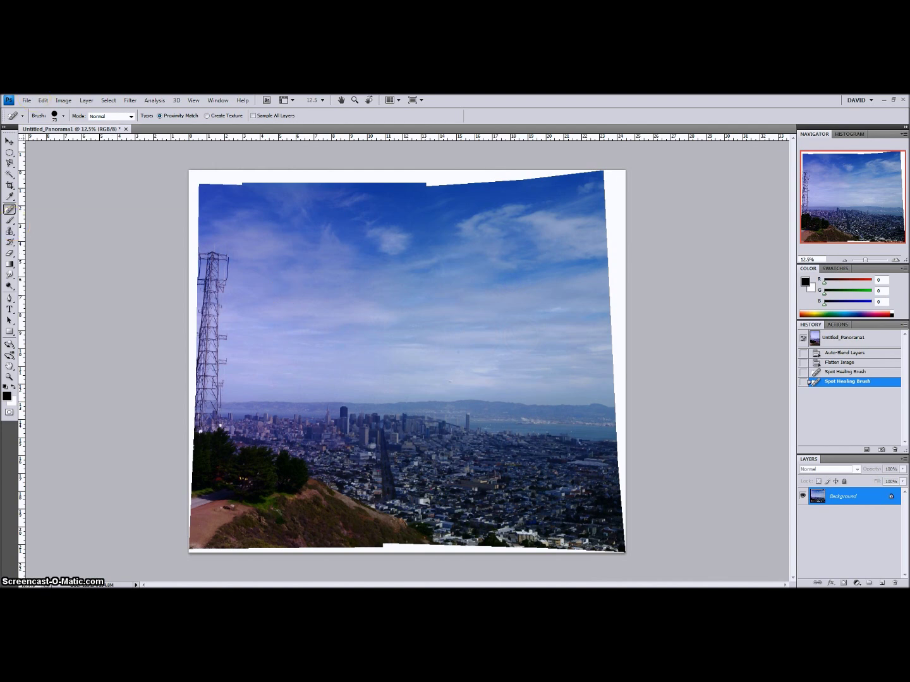
Apply the Lens Correction filter with vertical perspective -7 to straighten the panorama, and flatten the result.
left_click(8, 142)
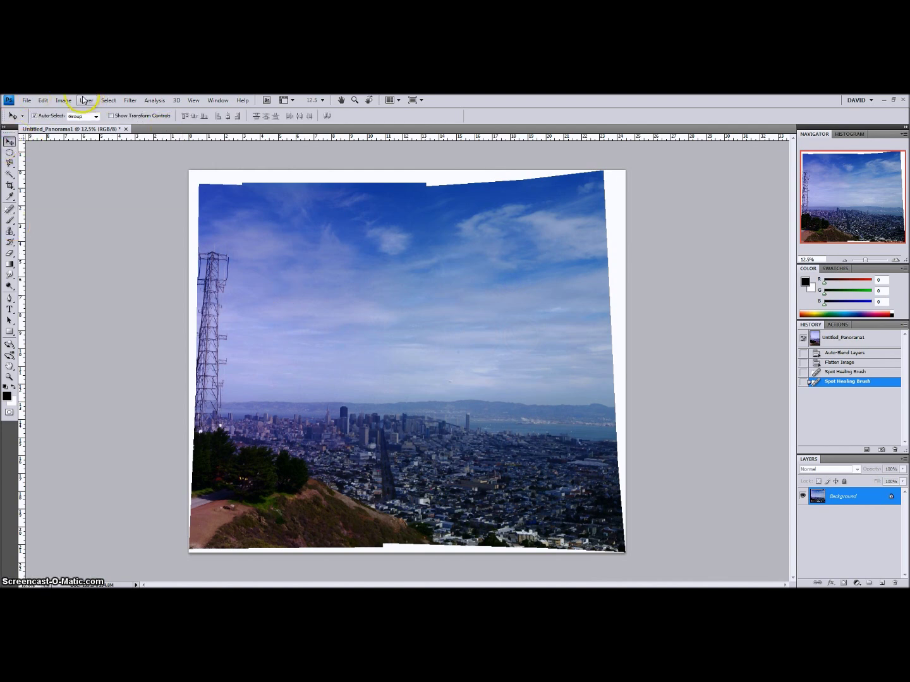
left_click(130, 101)
mouse_move(180, 198)
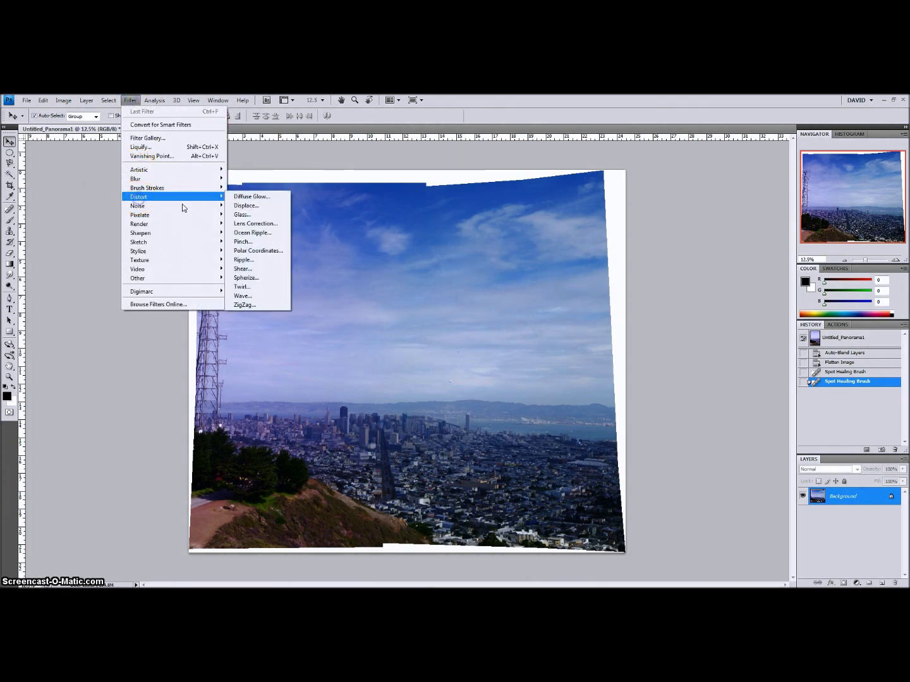
left_click(259, 226)
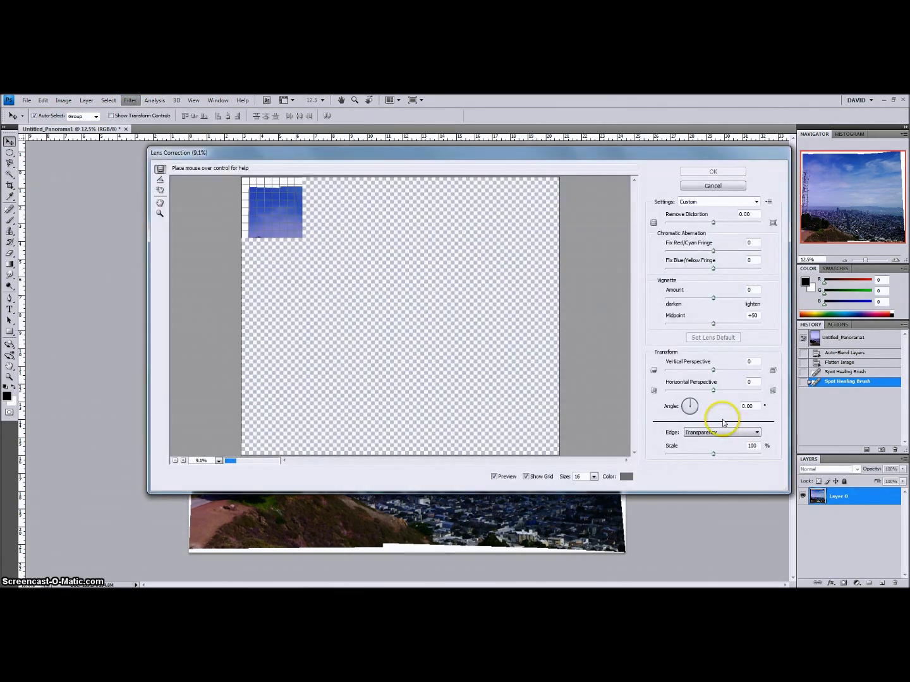
left_click(743, 362)
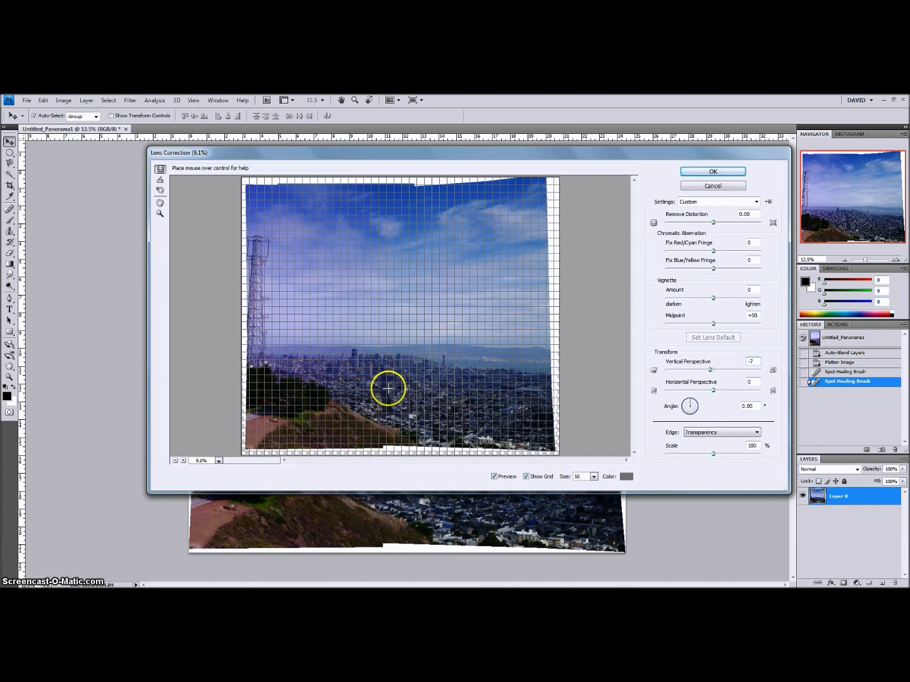
left_click(720, 170)
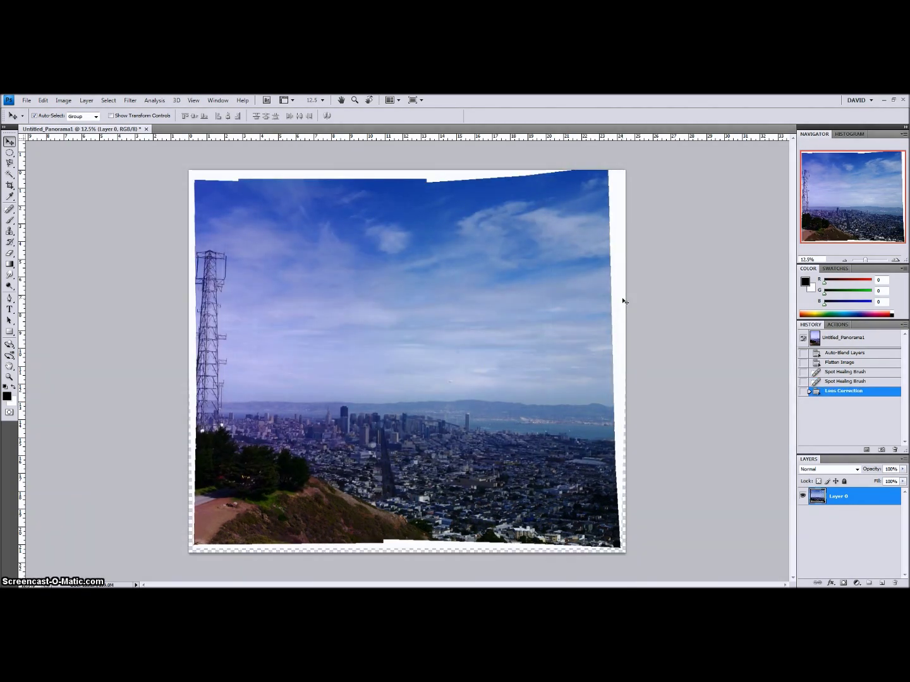
left_click(86, 100)
left_click(104, 412)
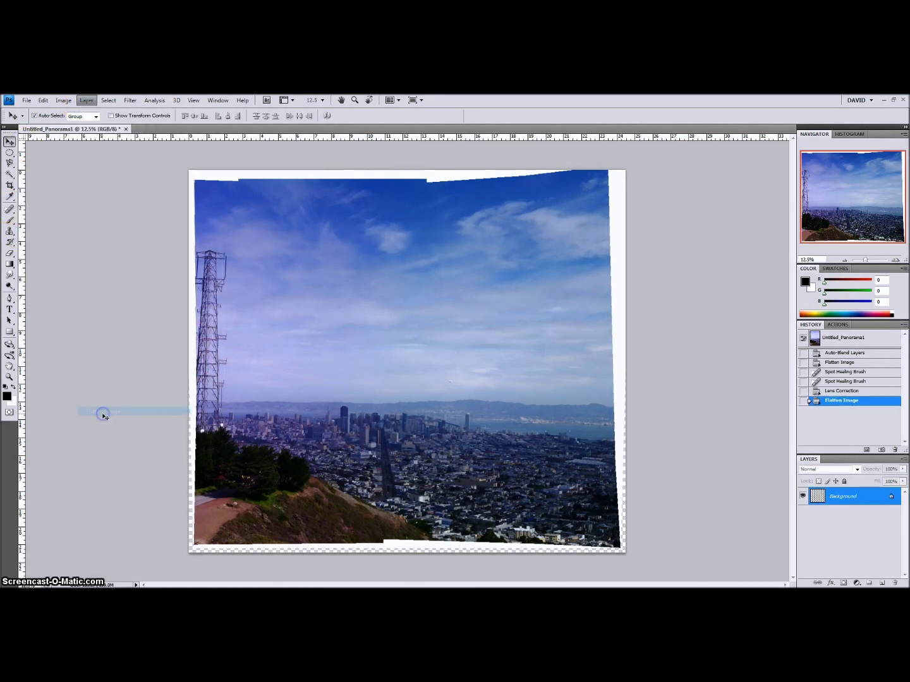
left_click(10, 185)
left_click_drag(263, 291, 424, 548)
right_click(231, 270)
left_click(242, 287)
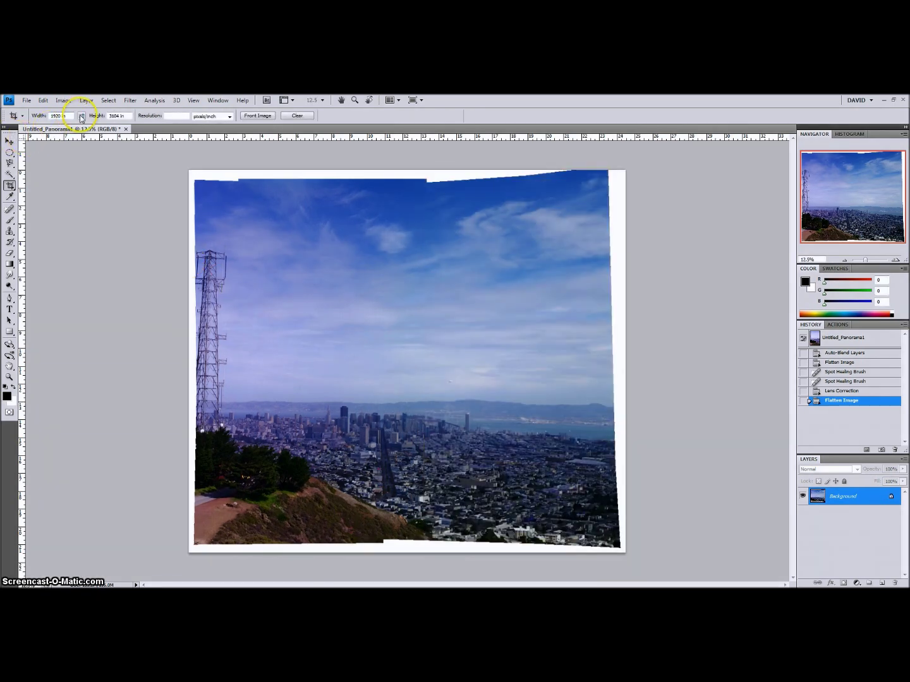
Try to remove the Crop tool's fixed height by setting it to 0.
left_click(22, 116)
left_click(25, 116)
left_click(120, 115)
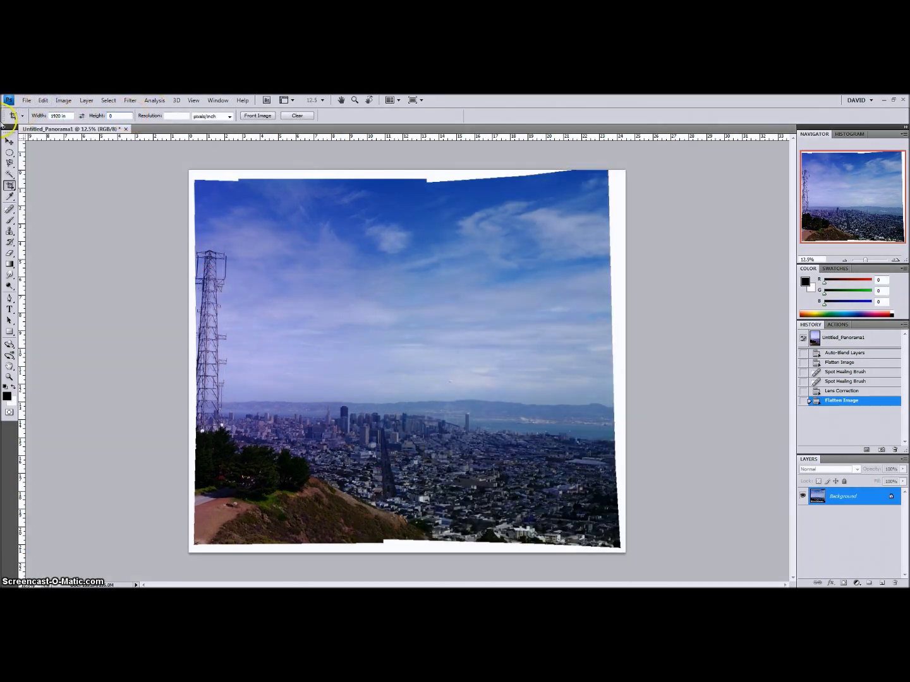
key("Return")
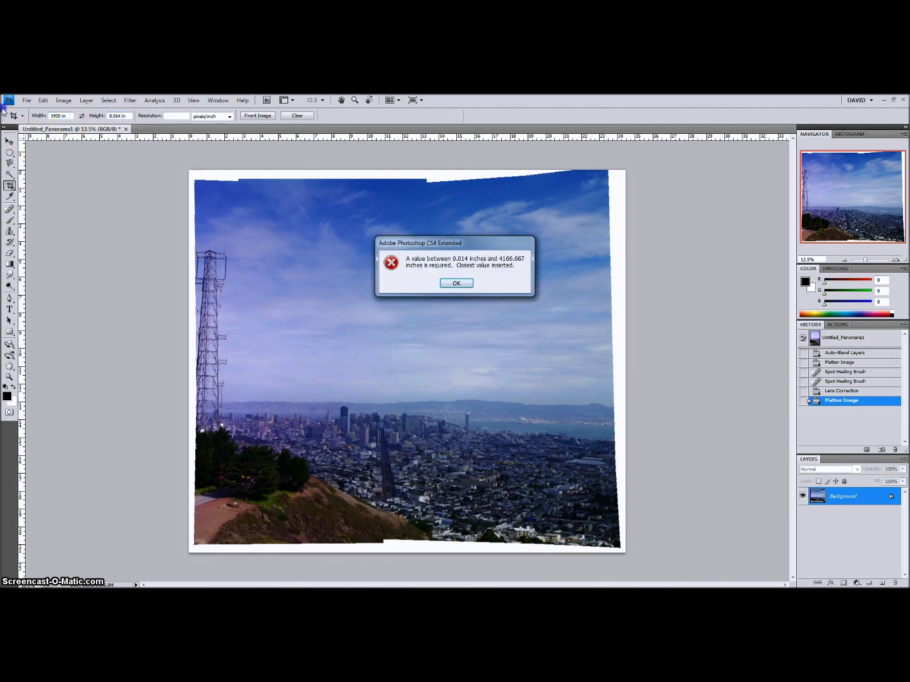
left_click(456, 282)
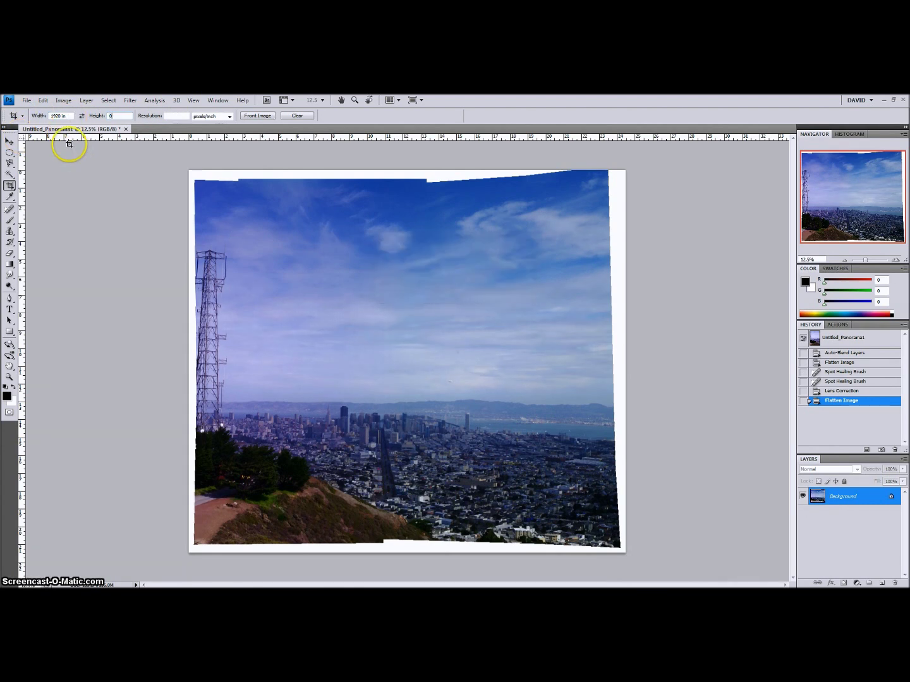
key("Return")
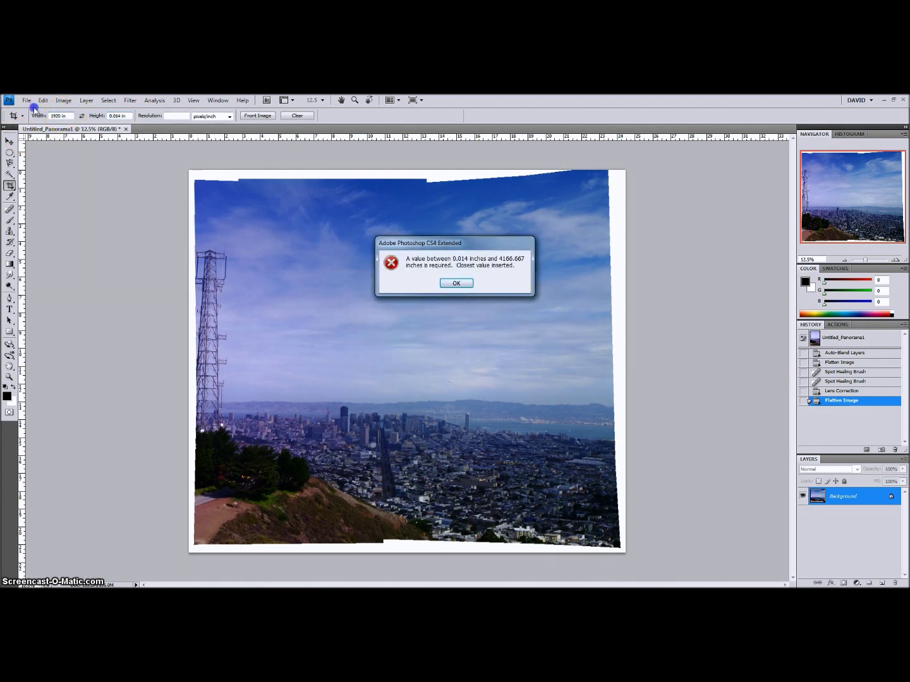
left_click(457, 283)
Clear the fixed crop size and crop the panorama just inside the photo's edges, cutting off the white borders on all four sides.
left_click(305, 117)
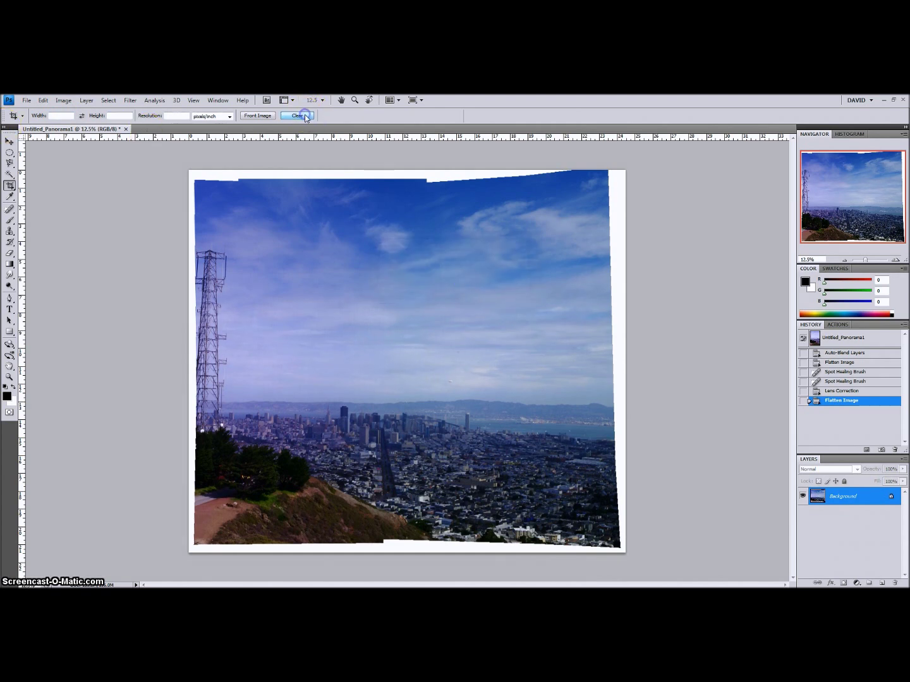
left_click_drag(190, 170, 625, 554)
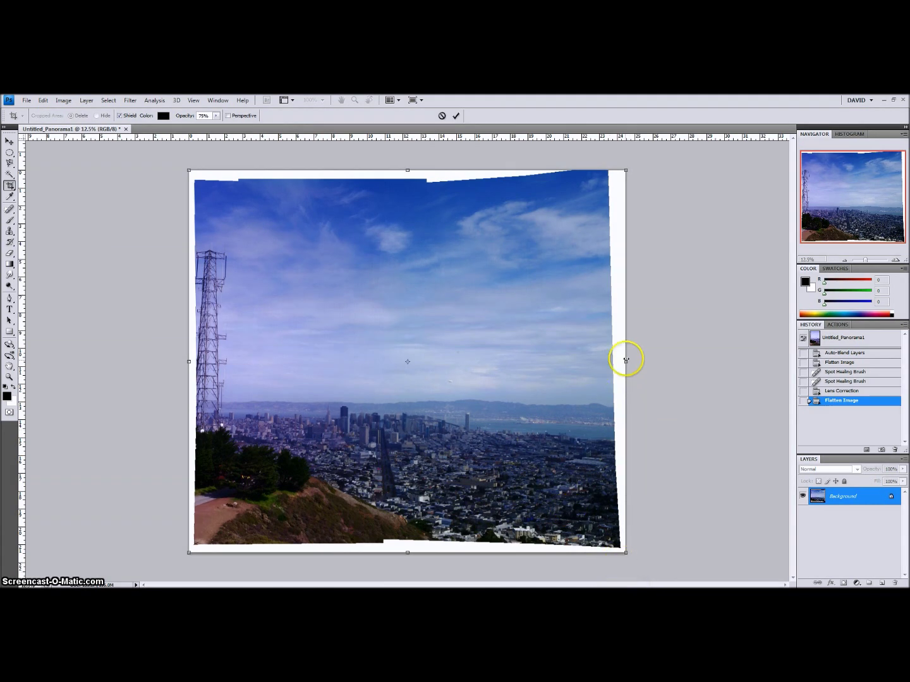
left_click_drag(626, 360, 607, 361)
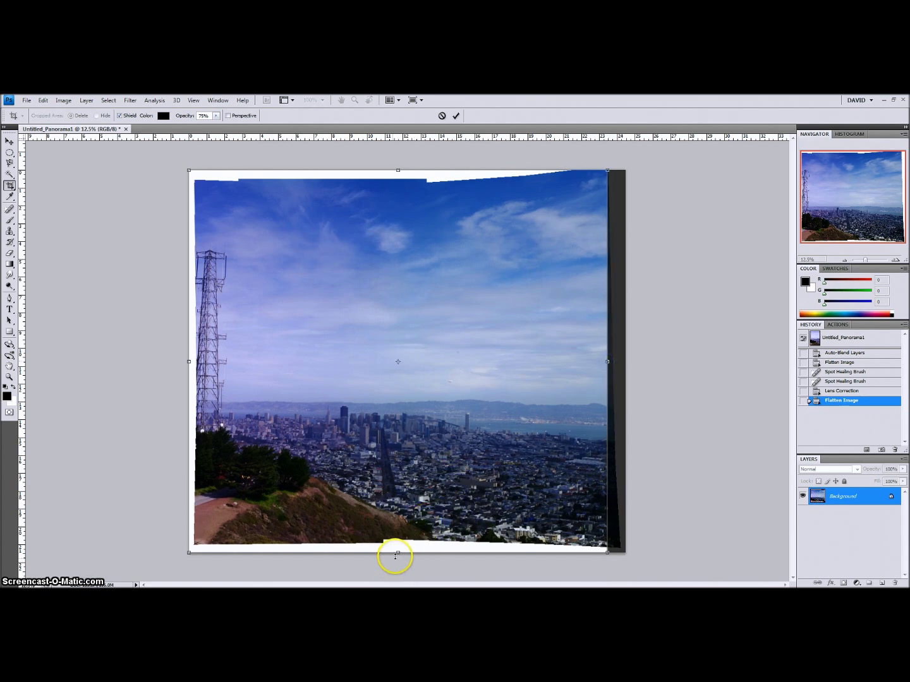
left_click_drag(398, 554, 399, 538)
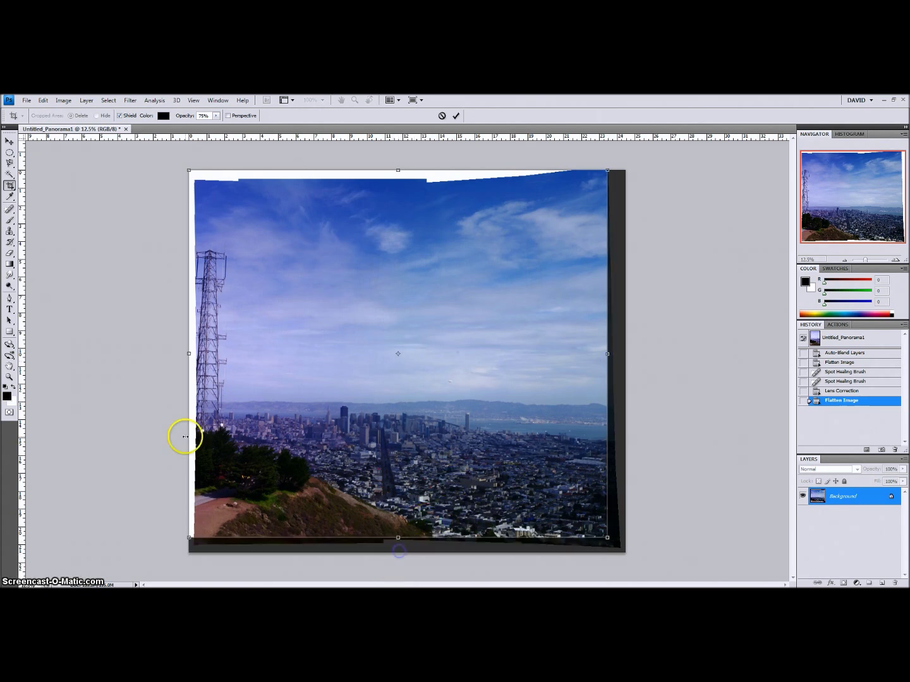
left_click_drag(189, 354, 196, 353)
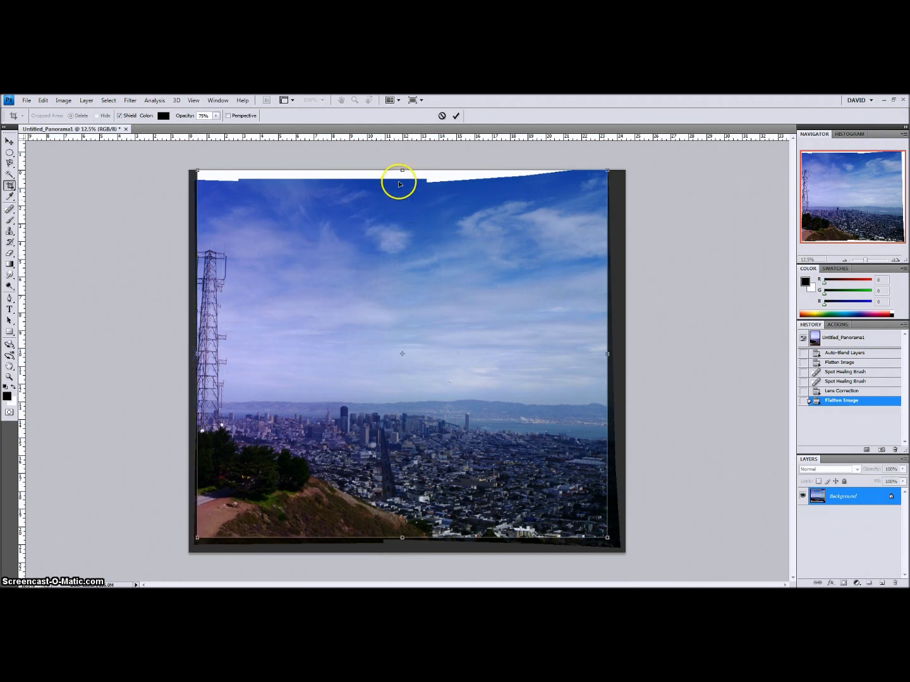
left_click_drag(403, 171, 403, 185)
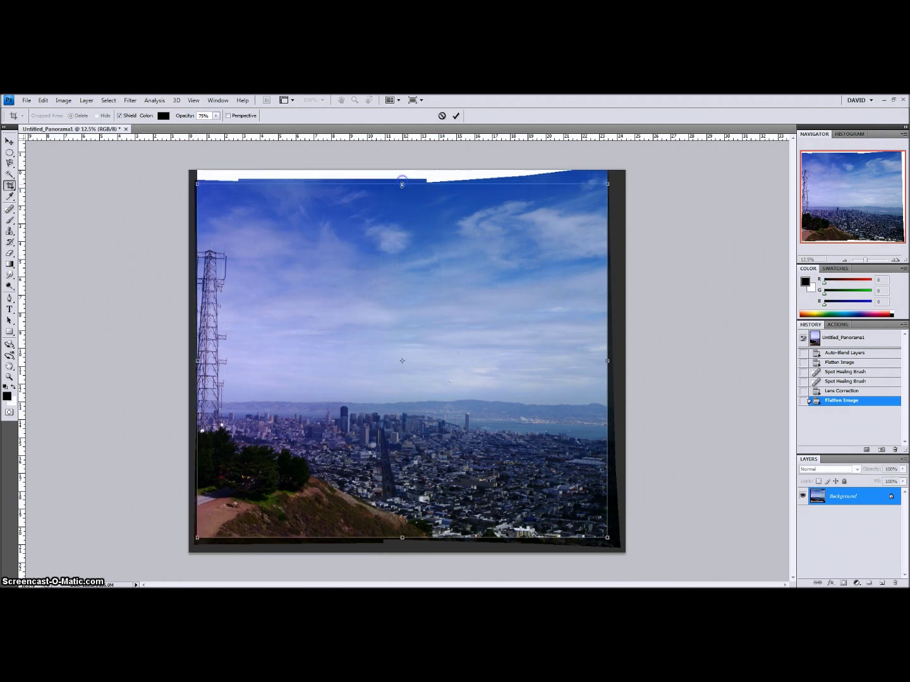
right_click(405, 218)
left_click(416, 226)
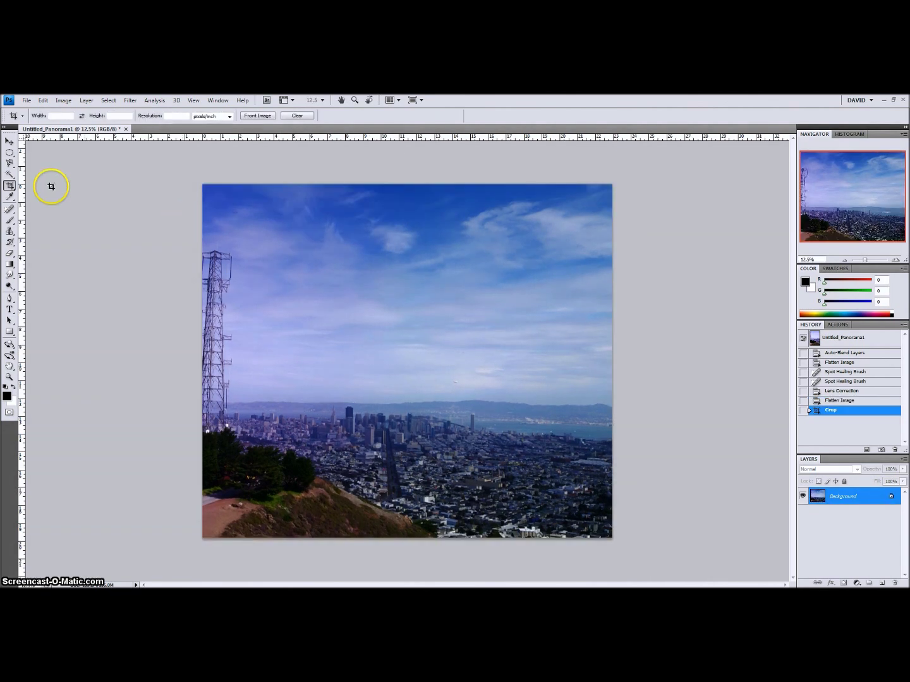
left_click(9, 140)
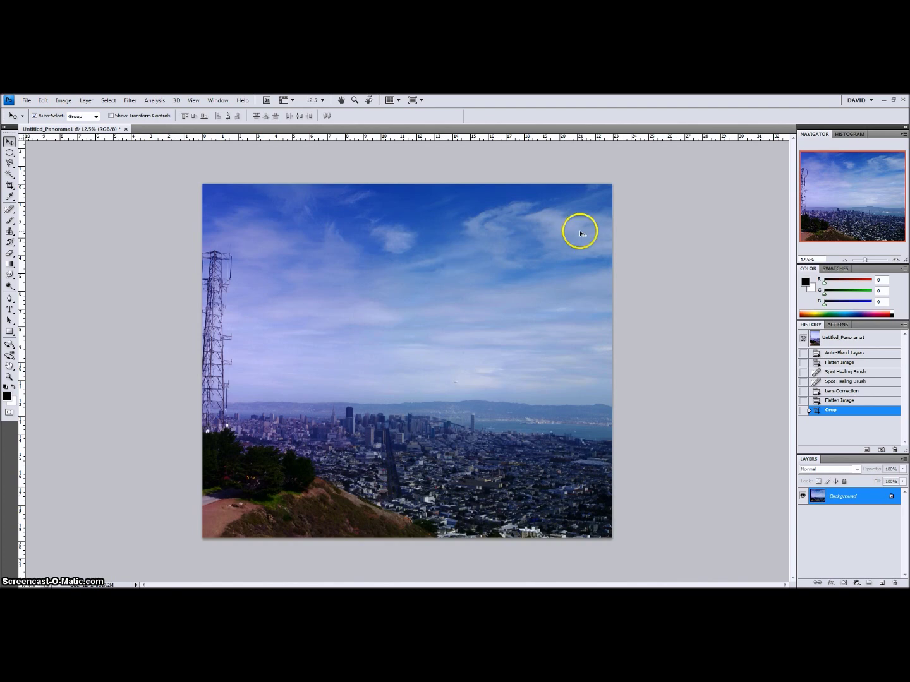
Check the cropped image's pixel dimensions and multiply 6889 by 5946 in Calculator to work out its resolution, leaving the size unchanged.
left_click(64, 99)
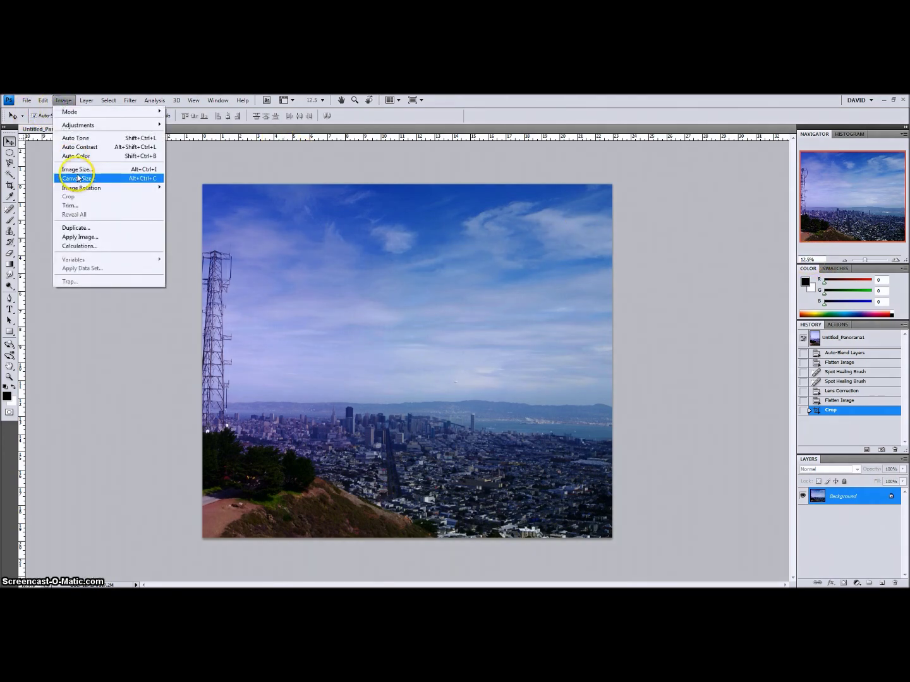
left_click(75, 168)
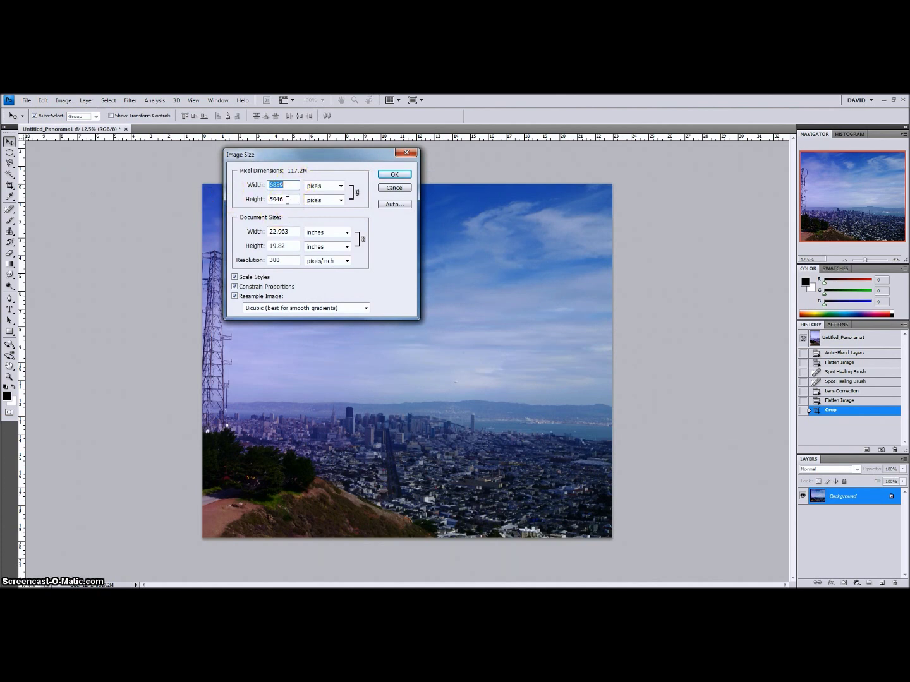
key("super")
type("cal")
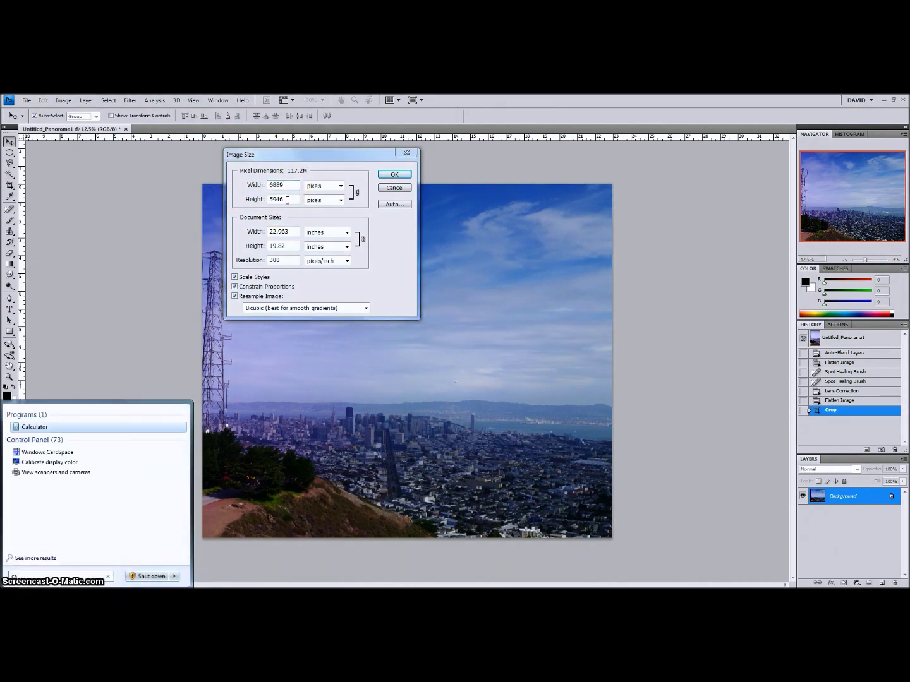
key("Escape")
type("688")
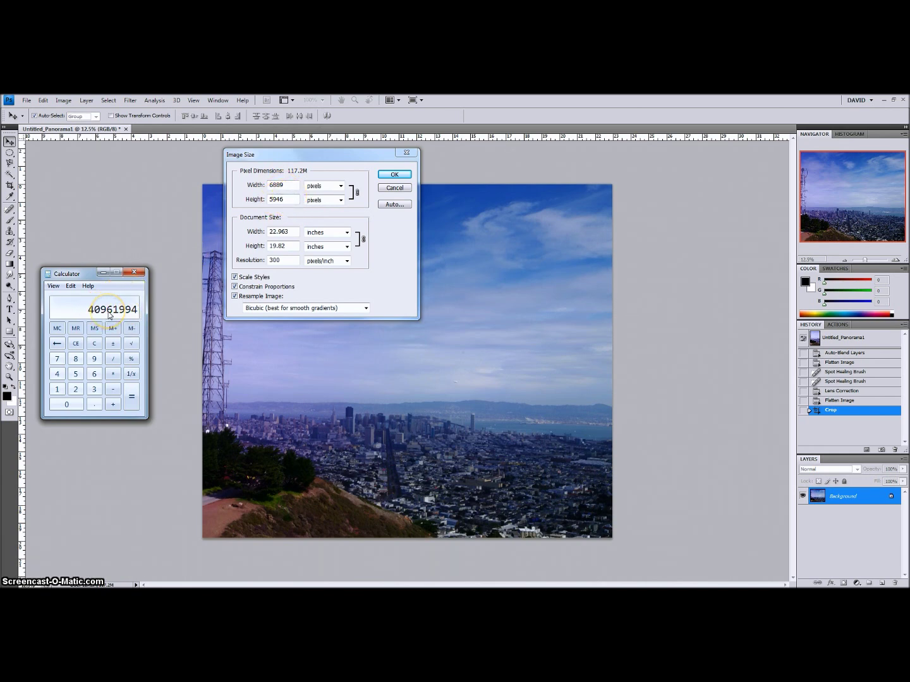
left_click(134, 272)
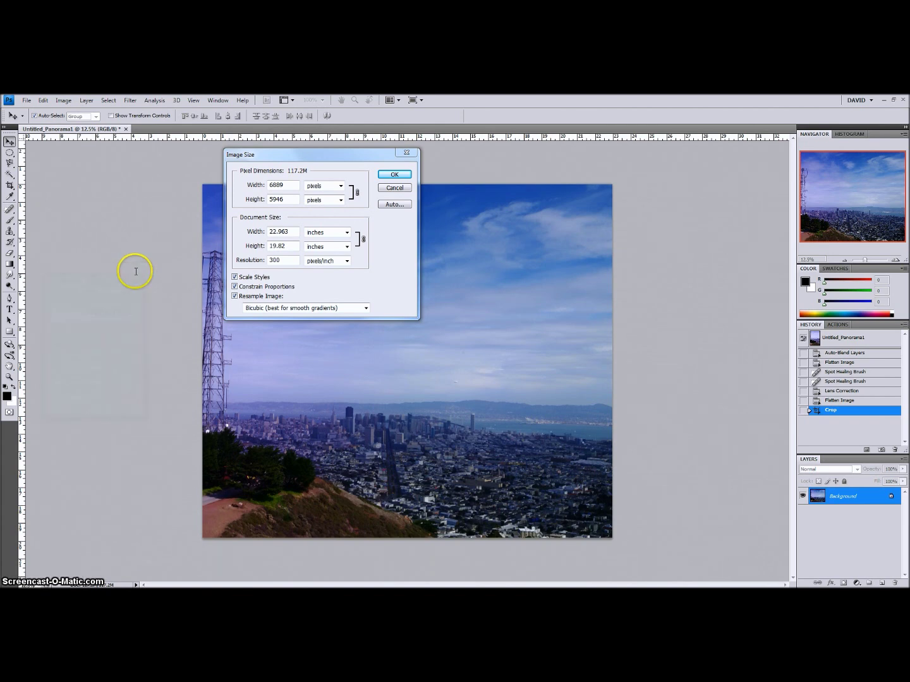
left_click(395, 189)
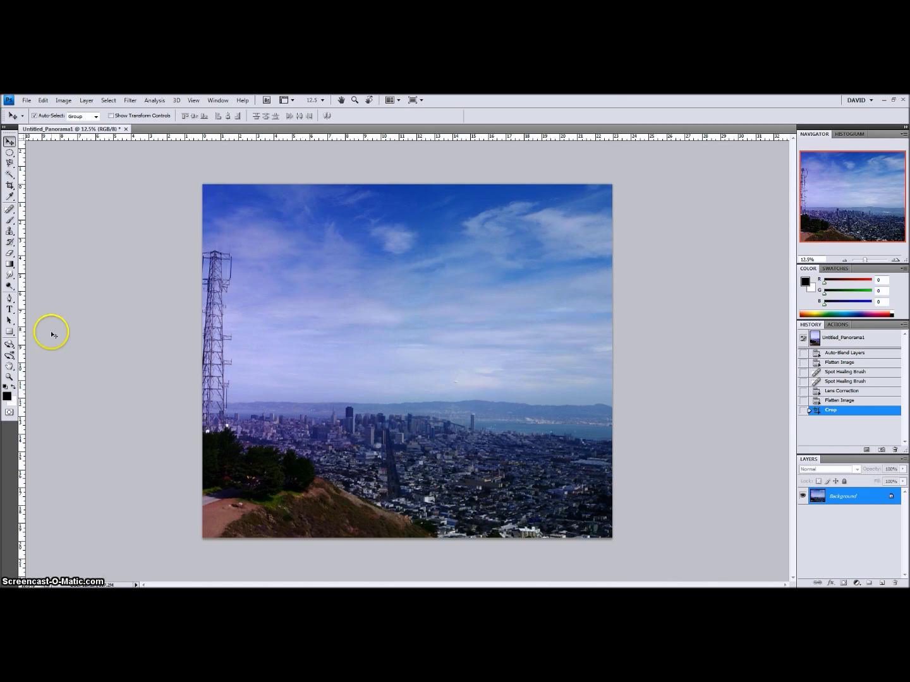
Remove the faint dust spot in the sky above the blimp with the Spot Healing Brush.
key("ctrl+plus")
key("ctrl+plus")
key("ctrl+plus")
key("ctrl+plus")
key("ctrl+plus")
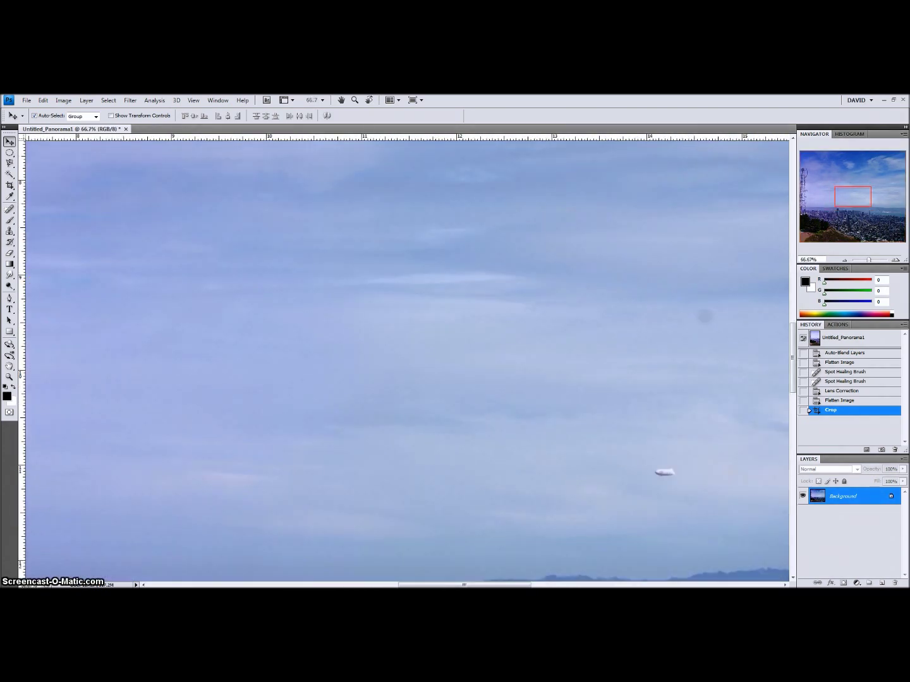
left_click(9, 209)
left_click_drag(711, 309, 712, 310)
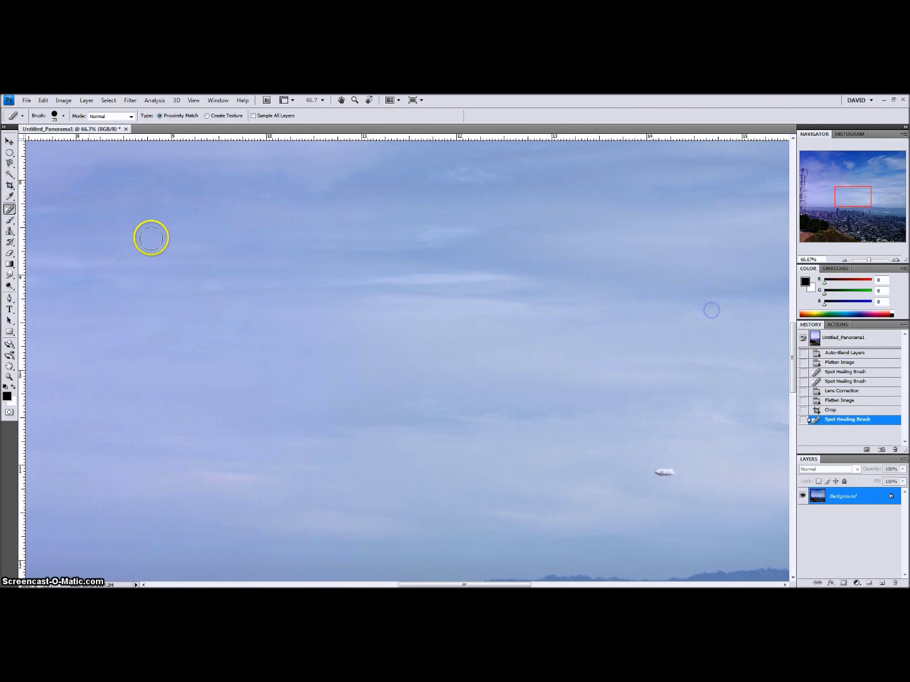
Inspect the blimp, hills, bridge and downtown skyline at full size, and view the whole panorama at 12.5%.
left_click(9, 141)
scroll(55, 252, "down", 1)
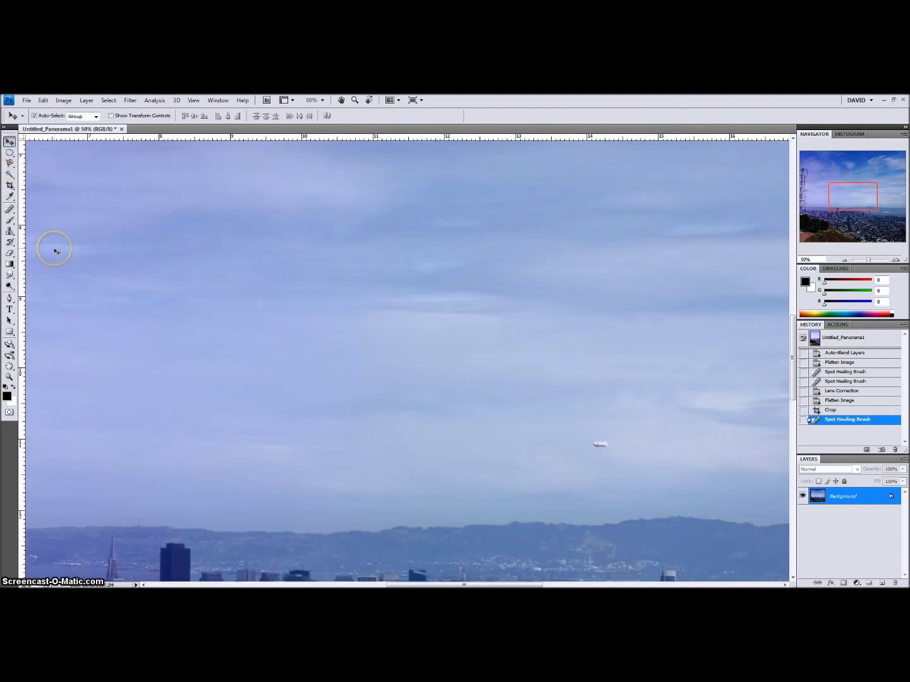
scroll(54, 253, "up", 2)
key("ctrl+plus")
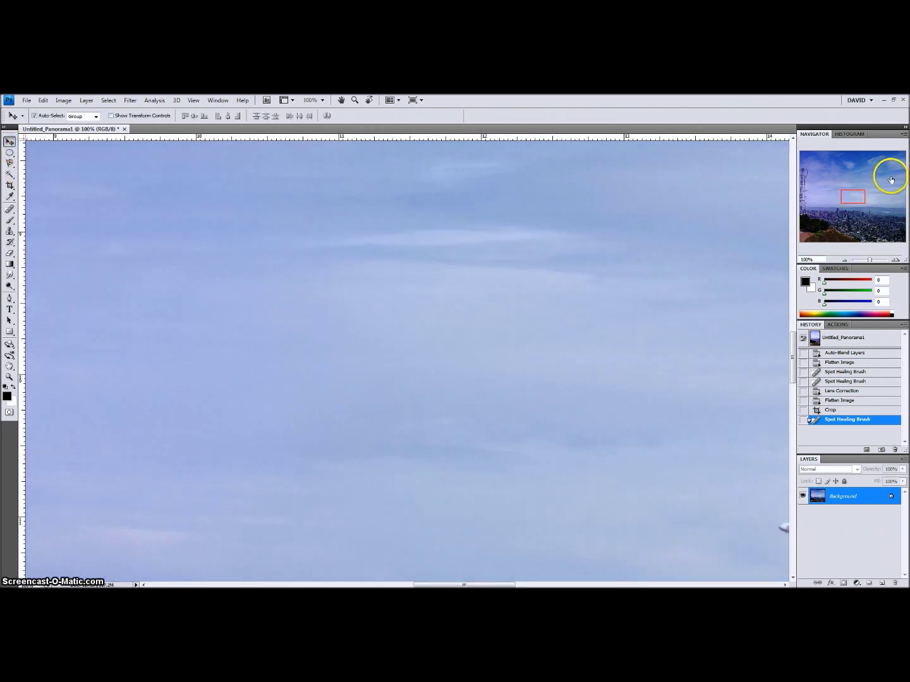
left_click_drag(862, 199, 870, 204)
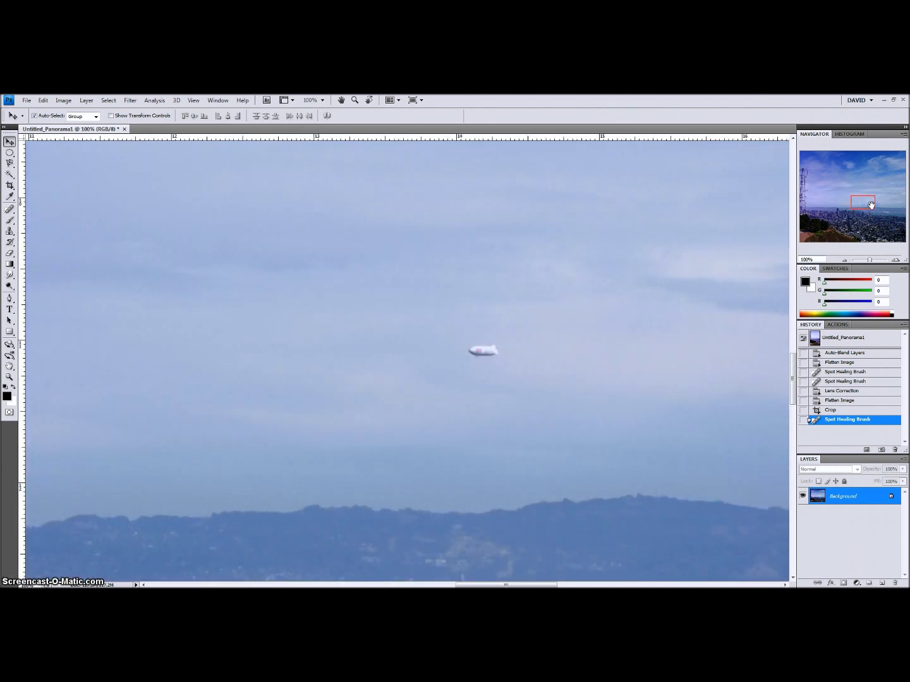
scroll(440, 322, "down", 3)
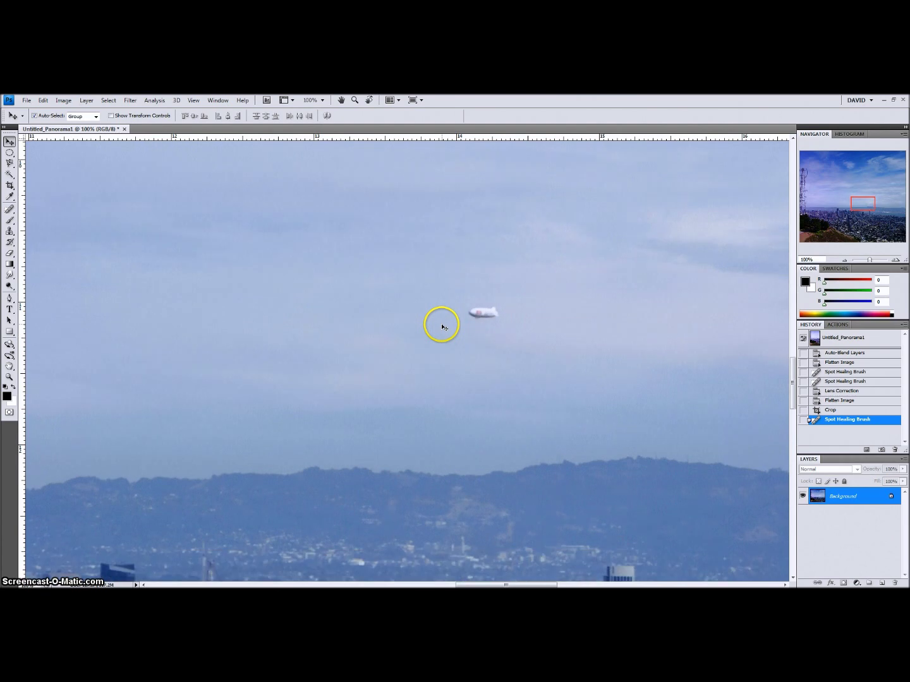
scroll(442, 326, "down", 4)
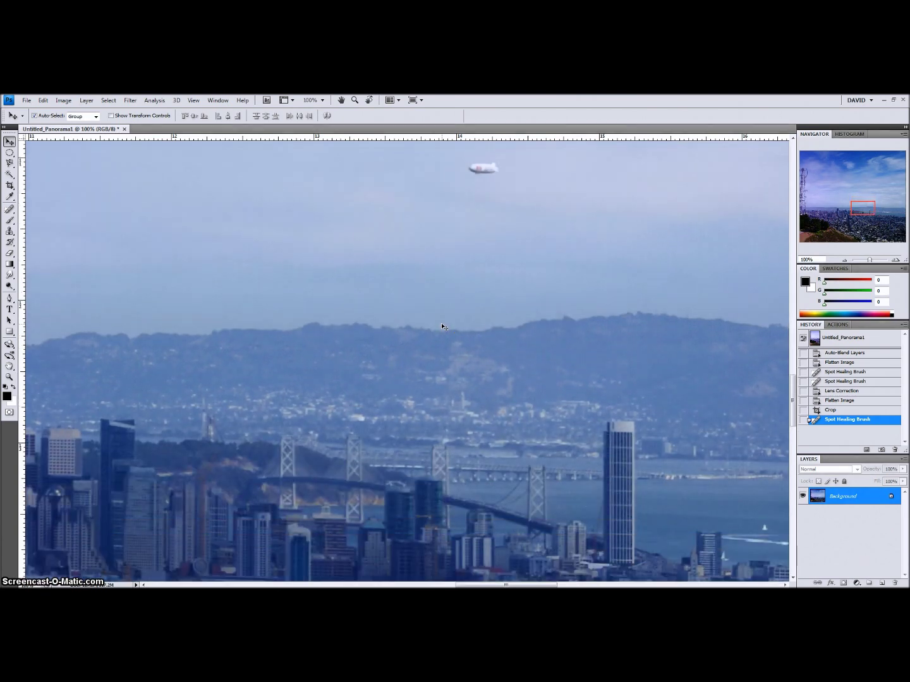
scroll(442, 324, "down", 3)
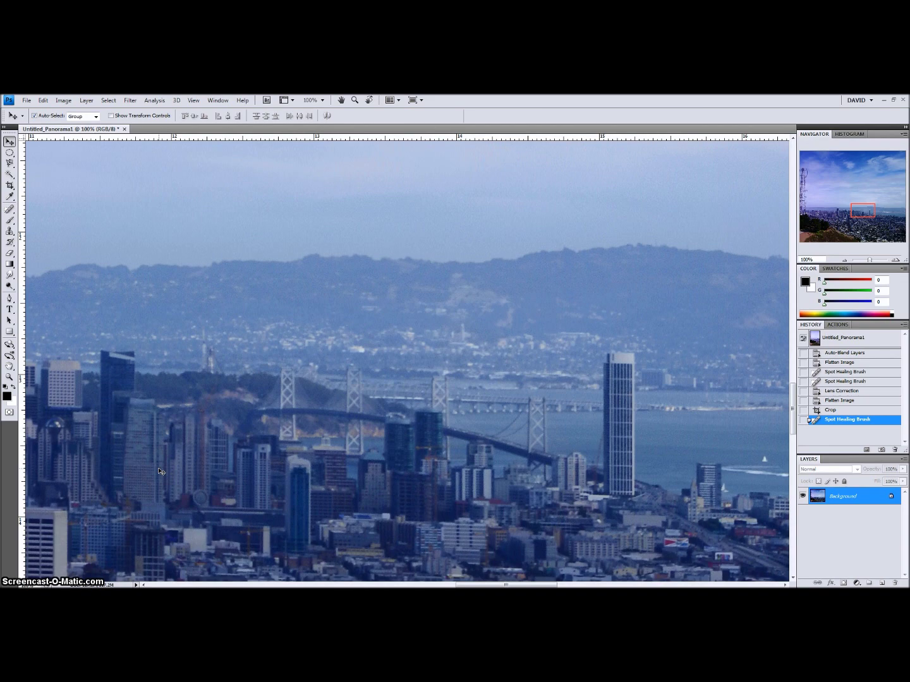
key("ctrl+minus")
key("ctrl+minus")
key("ctrl+minus")
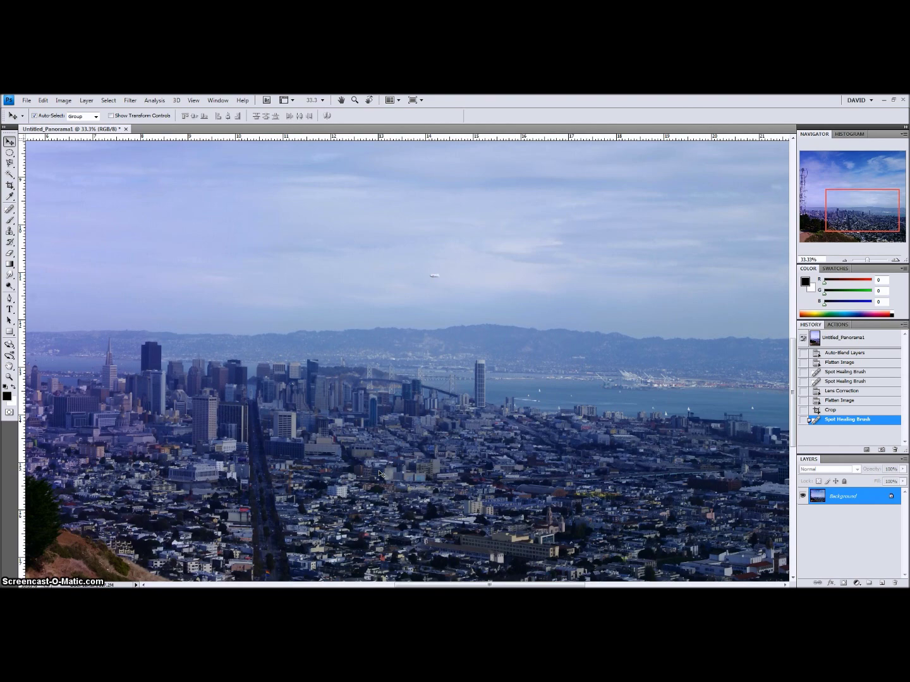
key("ctrl+minus")
key("ctrl+minus")
key("ctrl+minus")
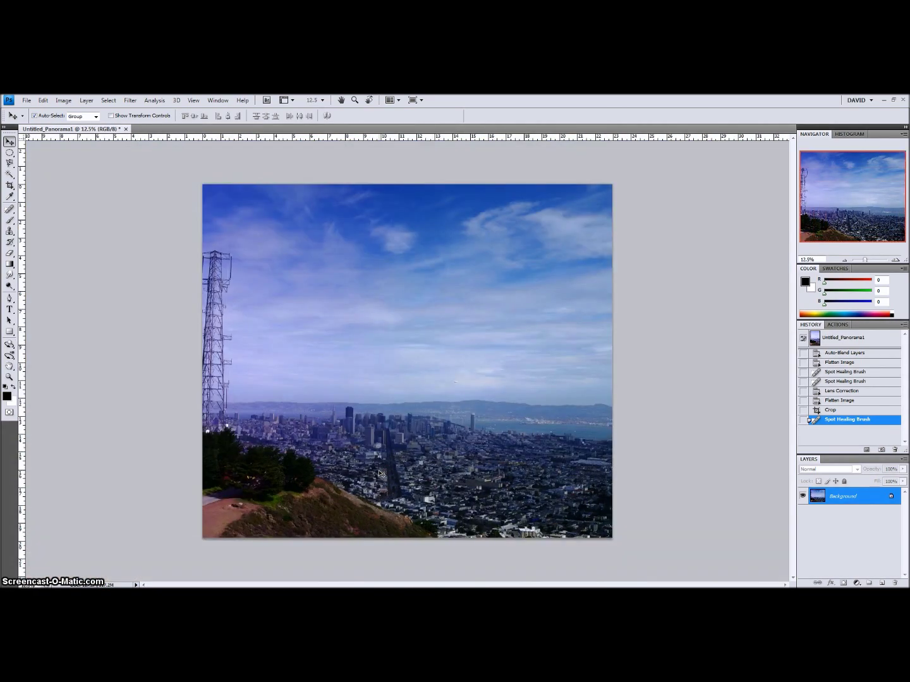
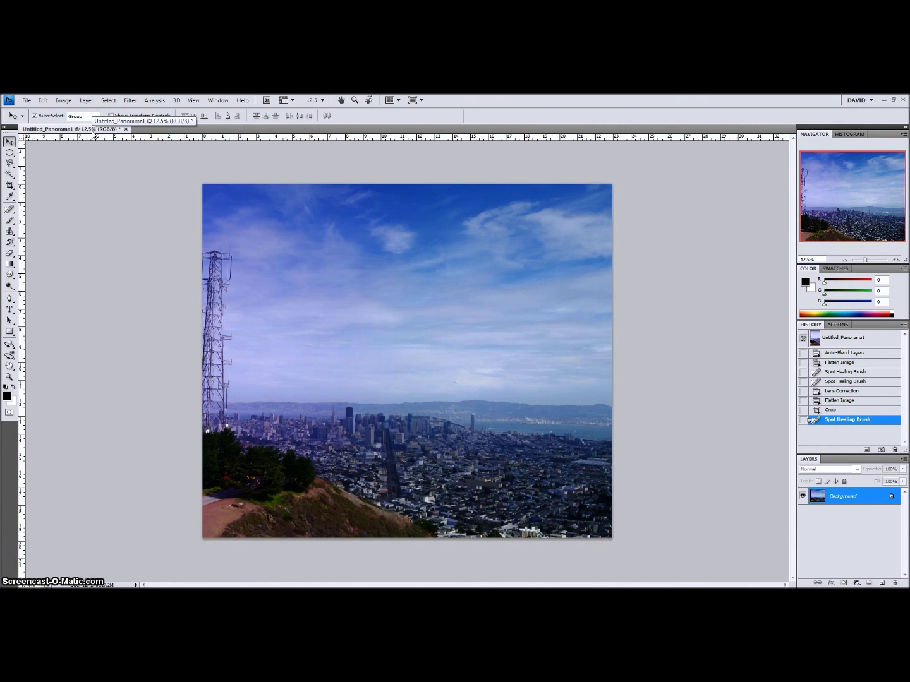
Apply Auto Contrast to the panorama, compare it with the earlier state, and try Auto Tone on top but undo it.
key("ctrl+alt+shift+l")
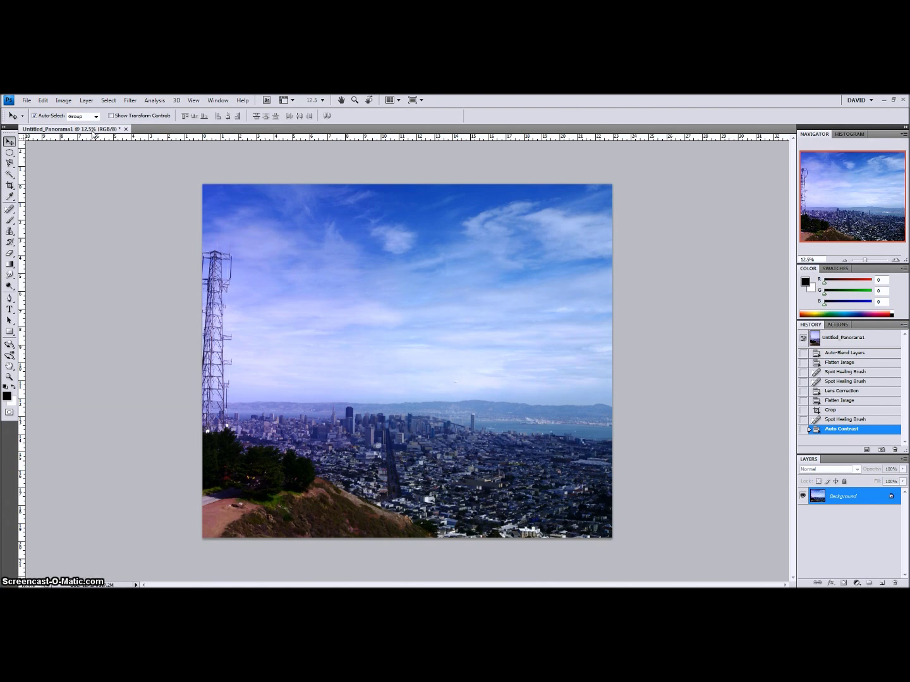
key("ctrl+z")
key("ctrl+z")
key("ctrl+shift+l")
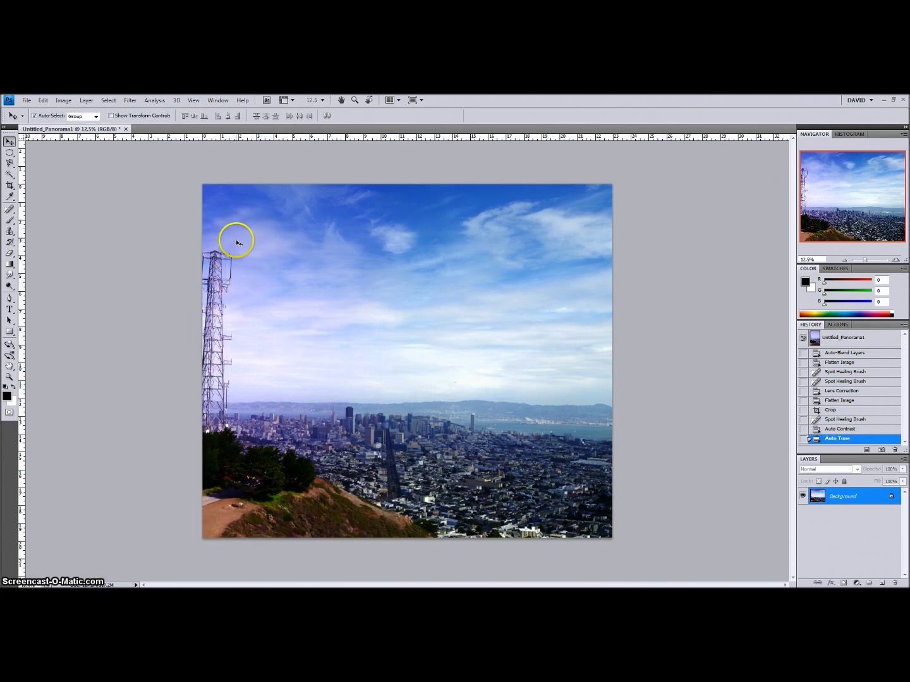
key("ctrl+z")
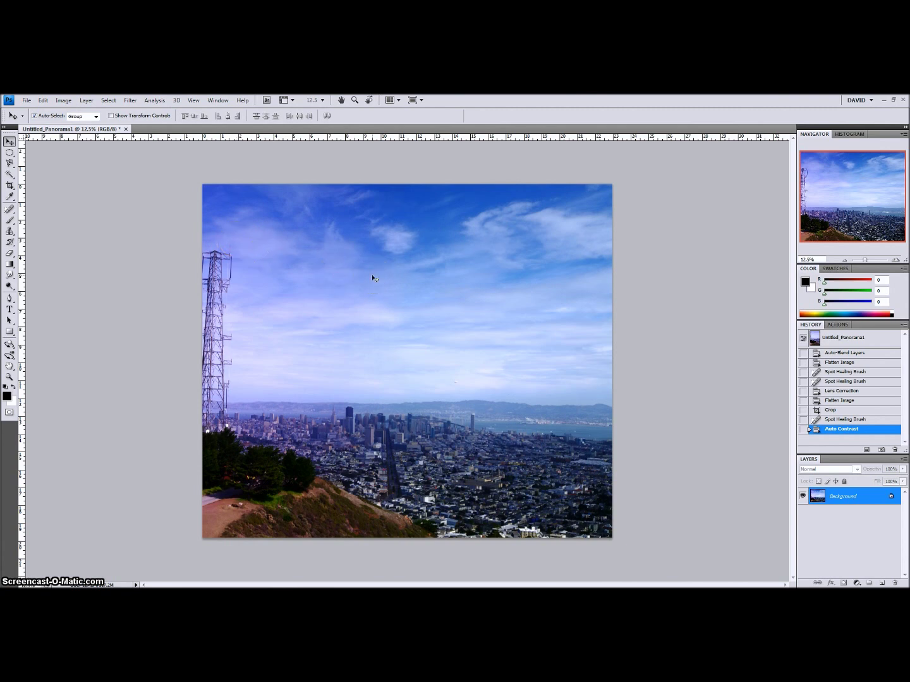
Reduce the panorama's blue cast in Curves by lowering the Blue channel's midtones from input 141 to output 118 and slightly lowering its highlights.
left_click(59, 102)
mouse_move(69, 124)
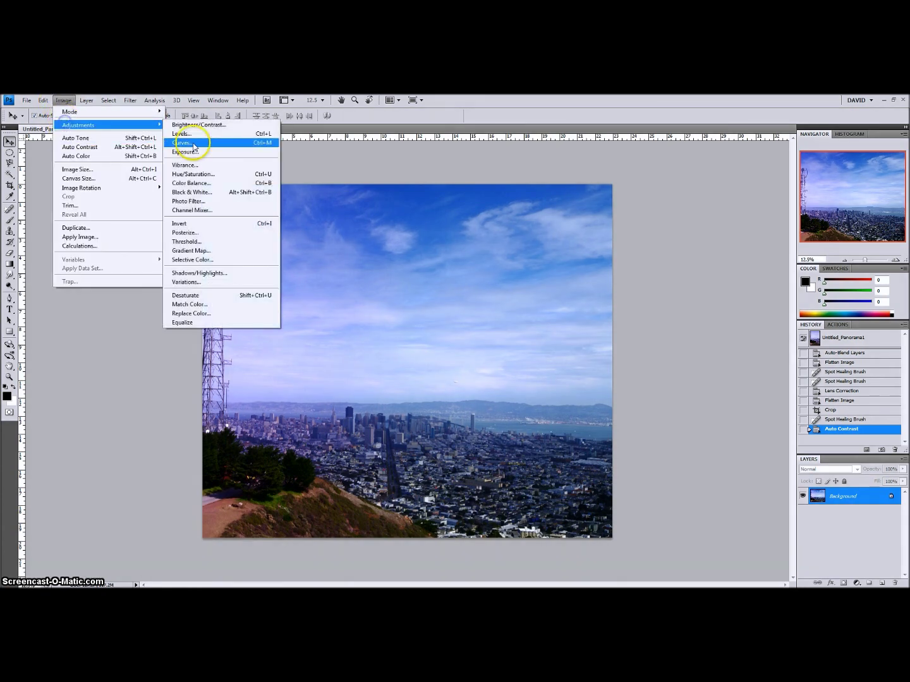
left_click(194, 144)
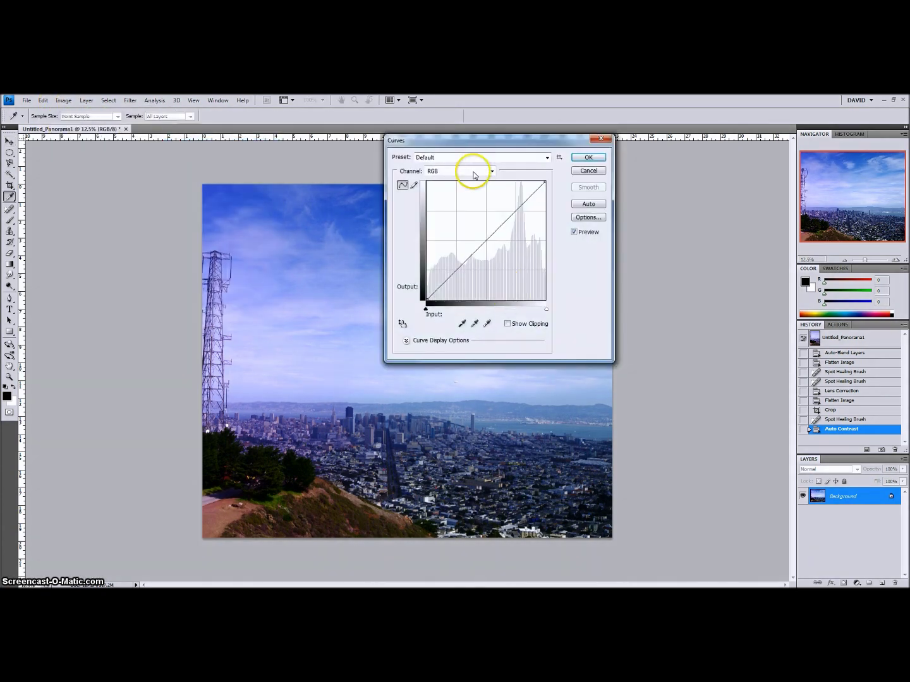
left_click(474, 171)
left_click(467, 196)
left_click_drag(487, 236, 491, 243)
left_click_drag(524, 206, 529, 206)
left_click_drag(491, 243, 490, 247)
left_click_drag(508, 144, 705, 156)
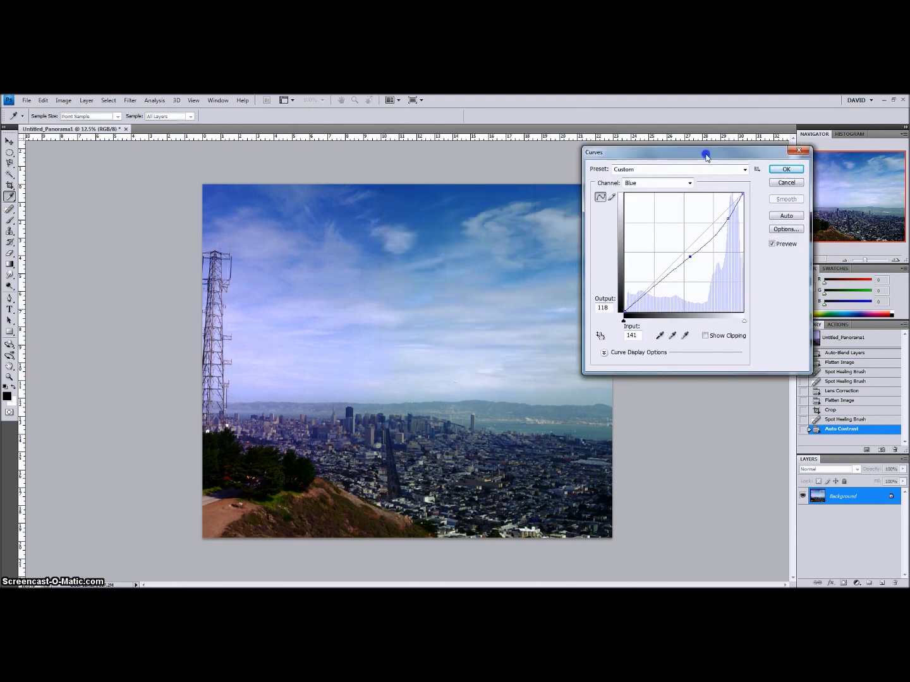
left_click(772, 244)
Lower the Red channel's curve to output 167 at input 188 and 44 at 46, compare with the preview off, and apply Curves.
left_click(633, 183)
left_click(643, 199)
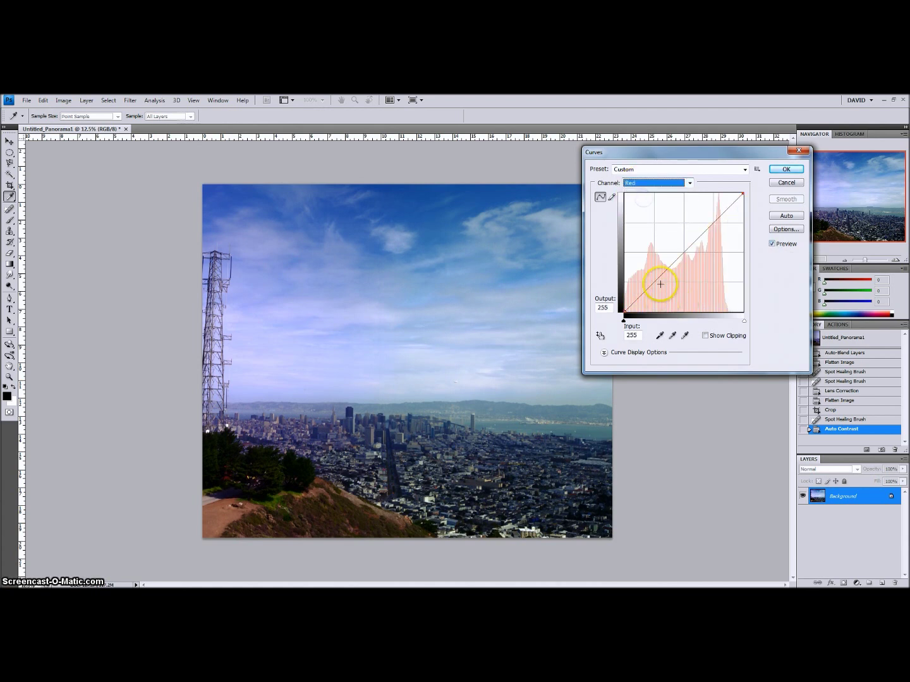
left_click_drag(647, 290, 712, 234)
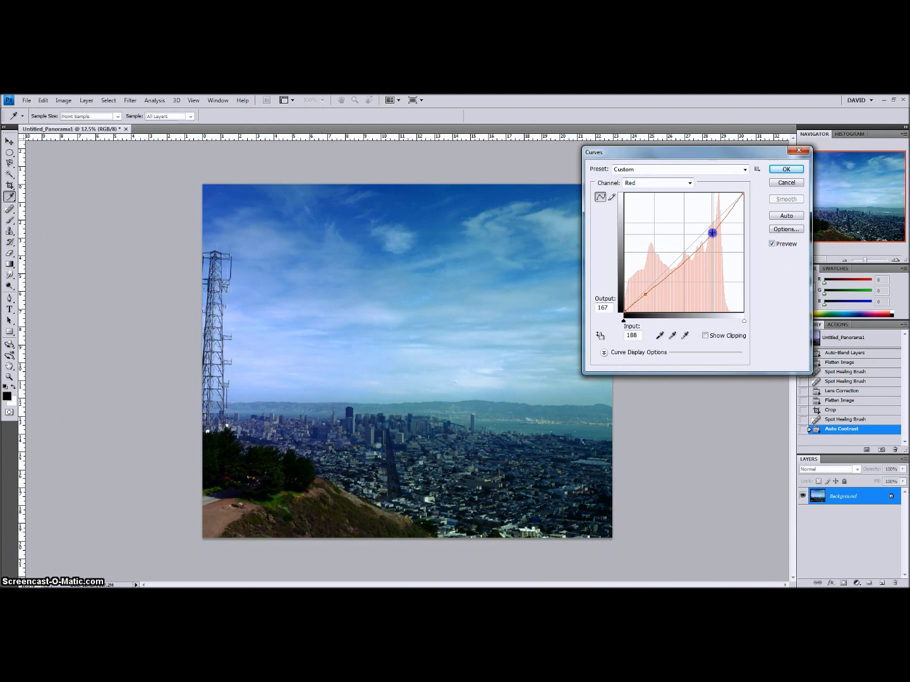
left_click(643, 294)
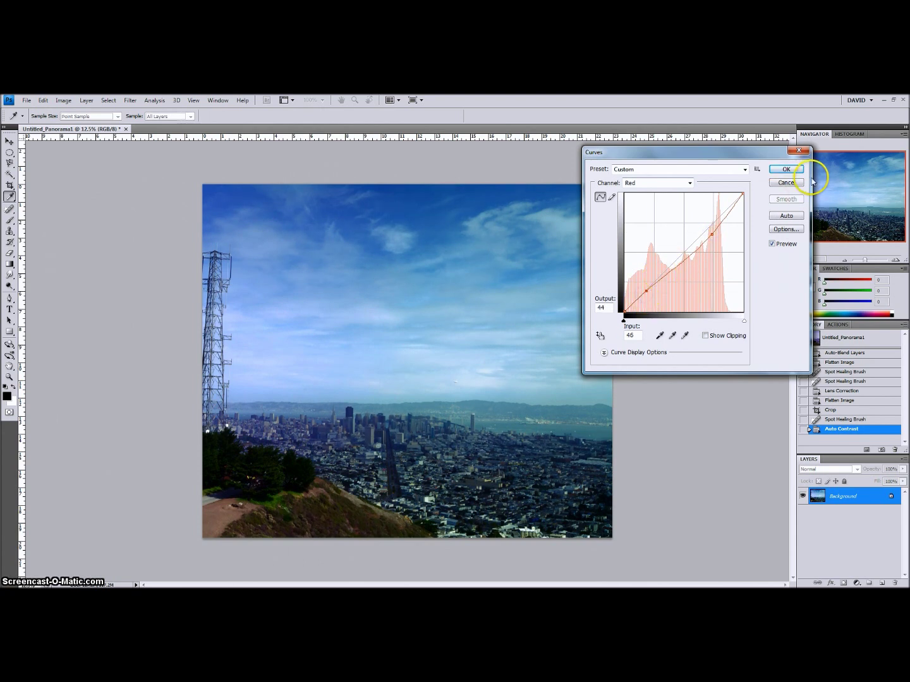
left_click(773, 244)
left_click(771, 244)
left_click(772, 244)
left_click(772, 244)
left_click(784, 169)
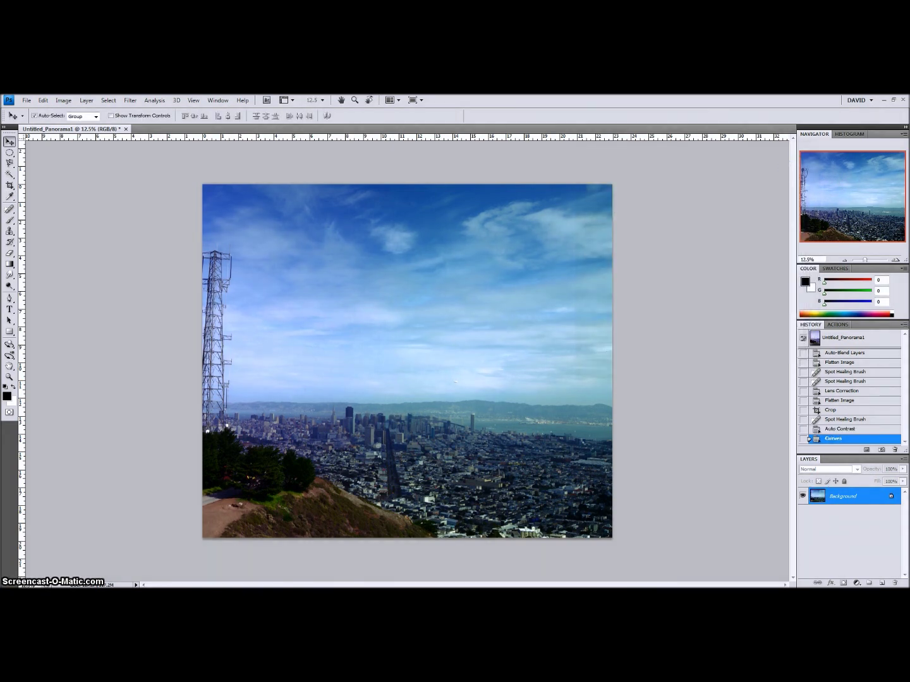
Try Auto Contrast again on the color-corrected panorama and undo it.
key("ctrl+shift+alt+l")
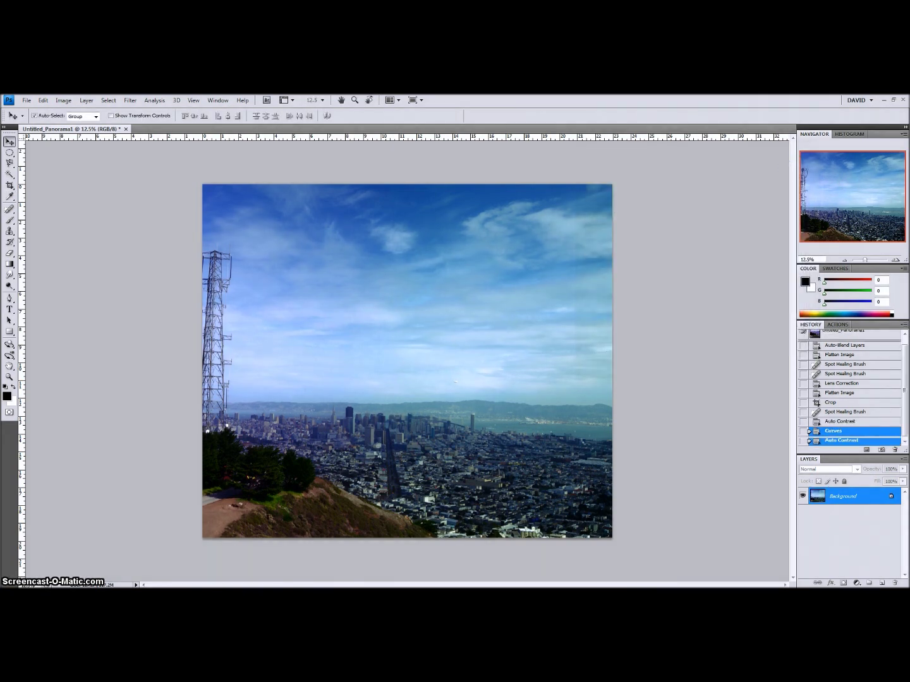
key("ctrl+z")
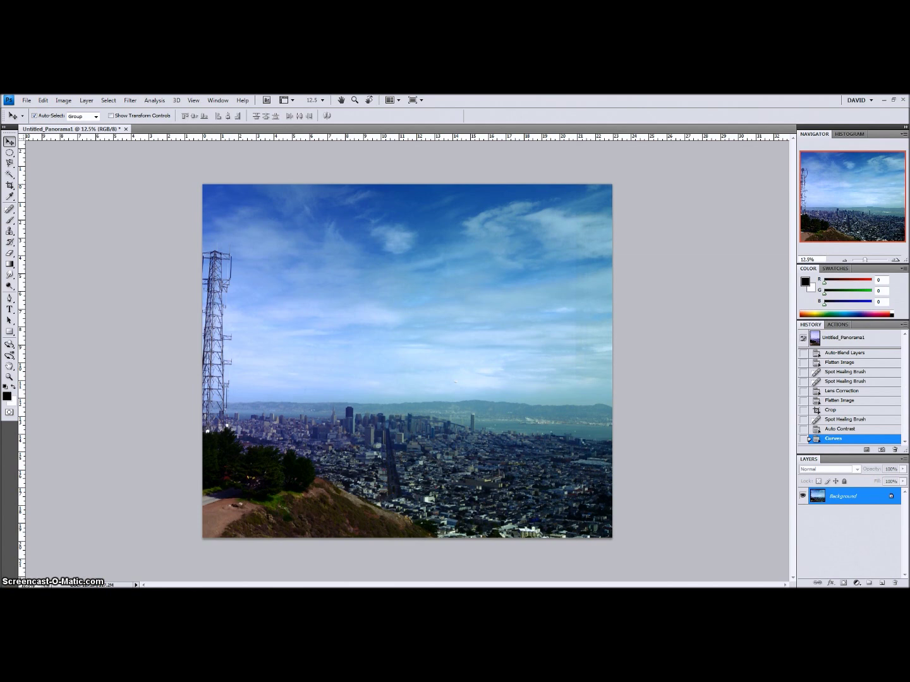
Open the Unsharp Mask filter for the panorama and compare the image with its preview off and on.
left_click(130, 100)
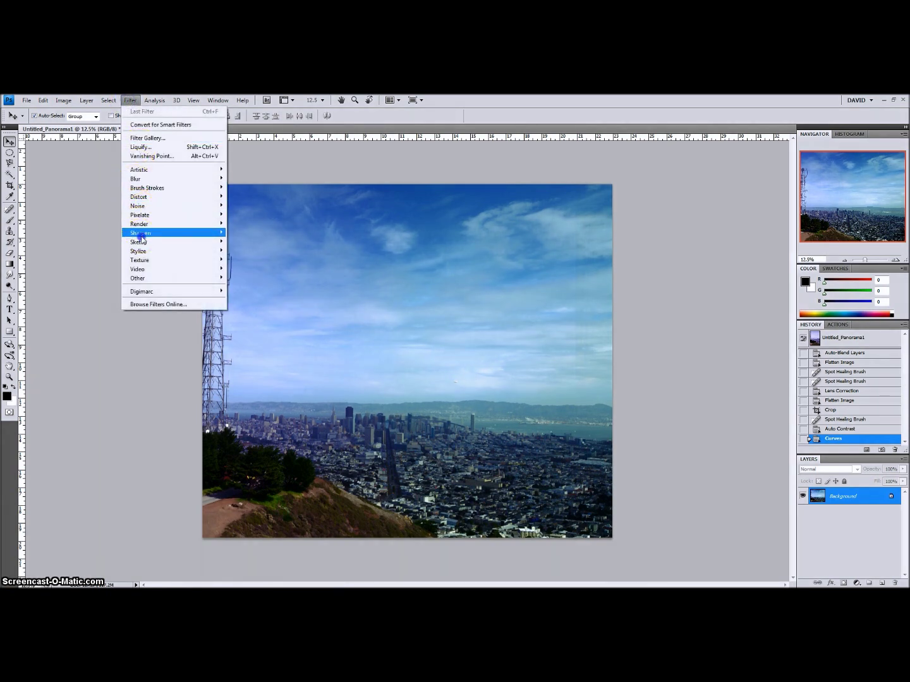
mouse_move(144, 232)
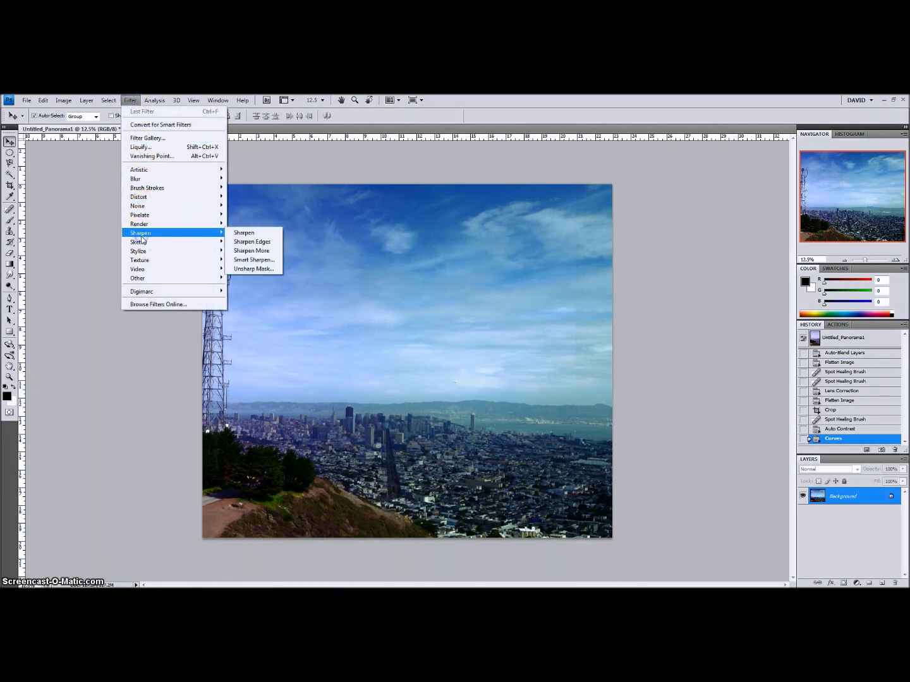
left_click(271, 269)
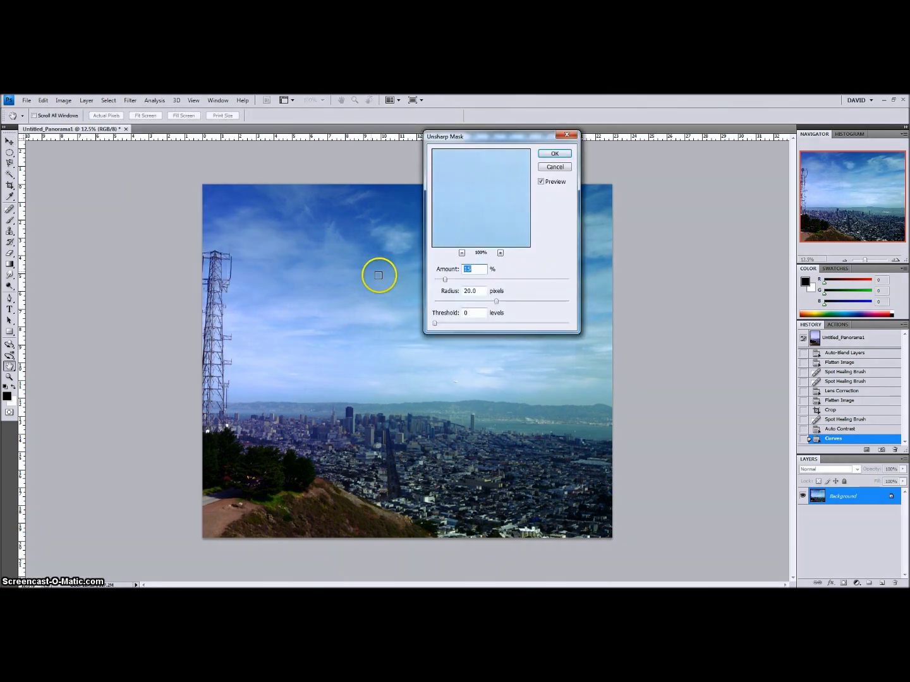
left_click(541, 182)
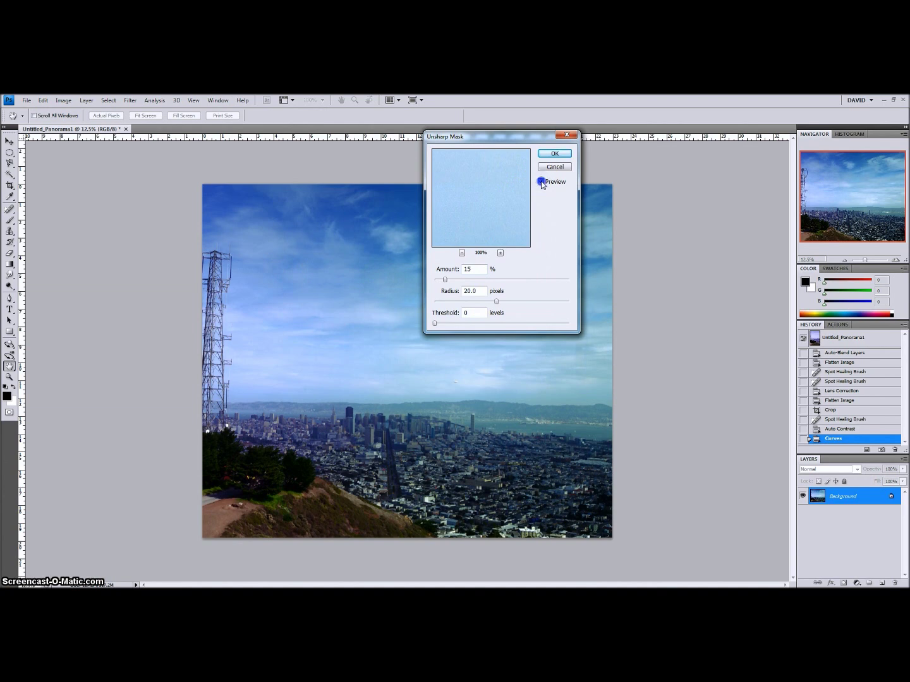
left_click(541, 182)
Try a stronger Unsharp Mask with an amount of 54% and a larger radius, and return the radius to 20 pixels.
left_click(474, 282)
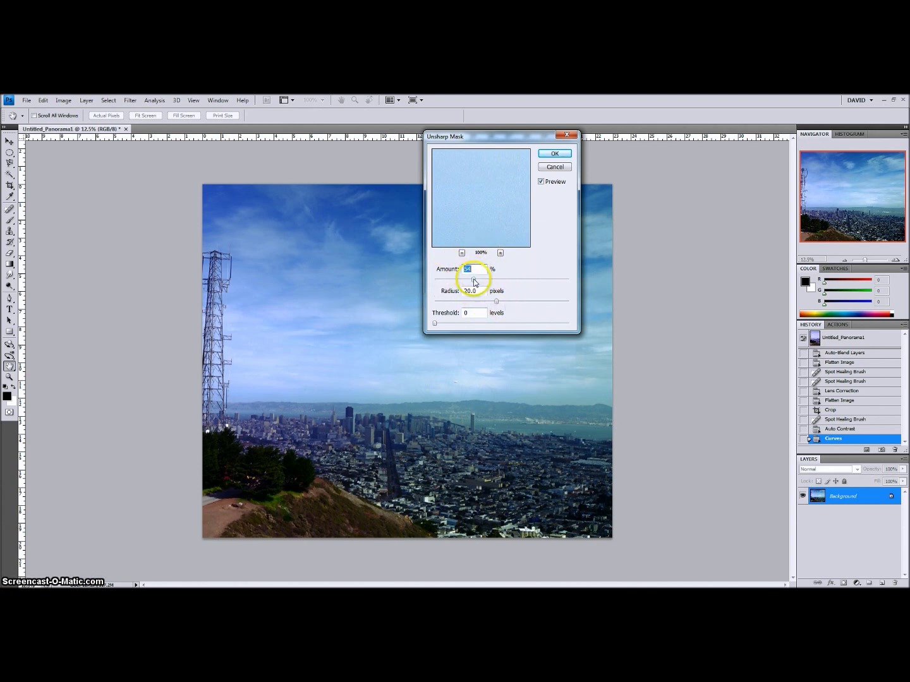
left_click_drag(540, 304, 566, 301)
left_click(543, 307)
type("2")
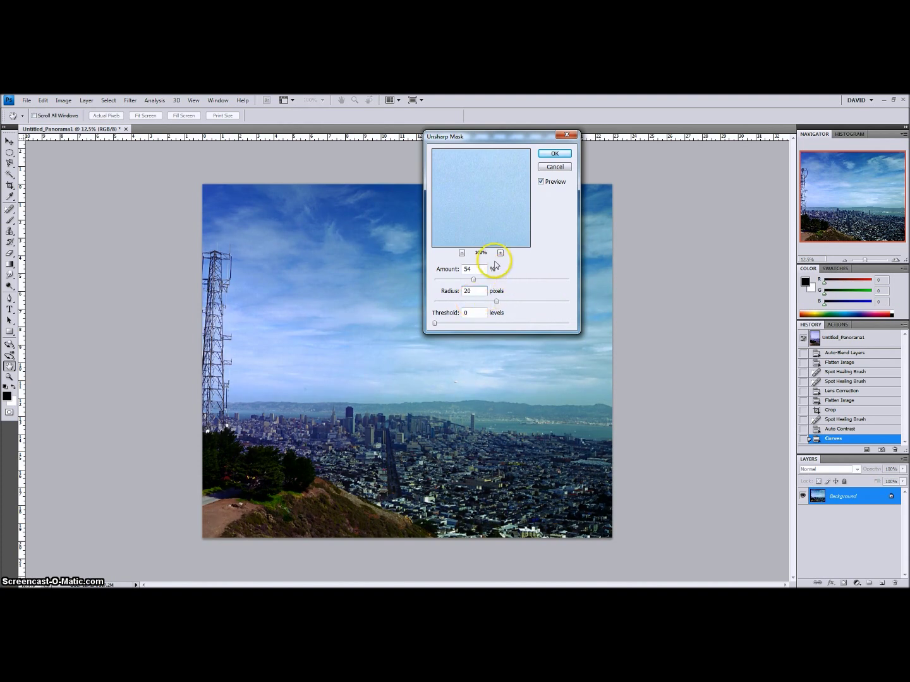
Set the Unsharp Mask amount to 15% and sharpen the panorama with a 20-pixel radius and threshold 0.
left_click(431, 268)
type("25")
left_click(452, 269)
type("15")
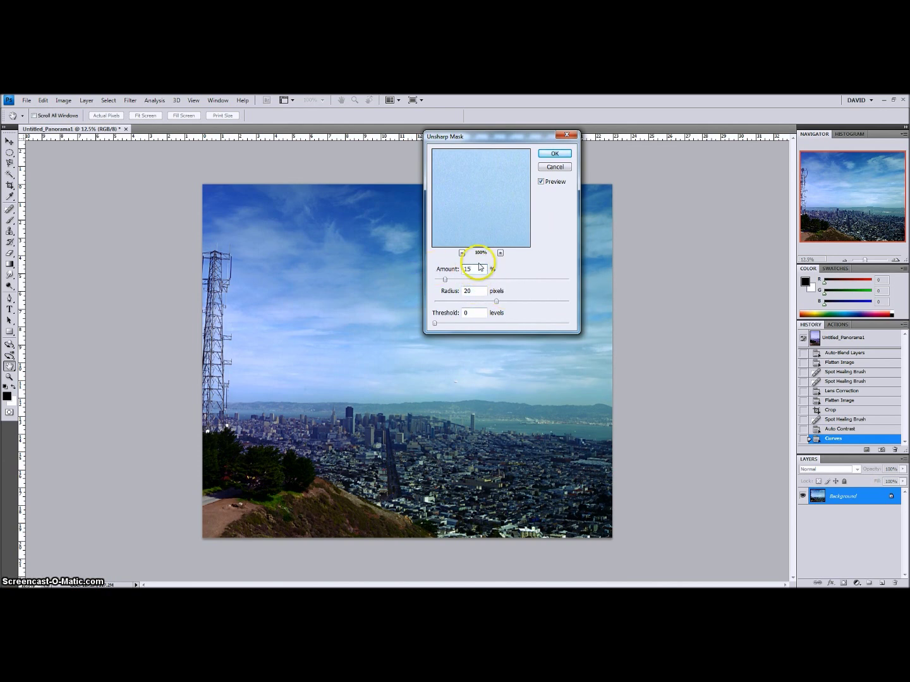
left_click(555, 153)
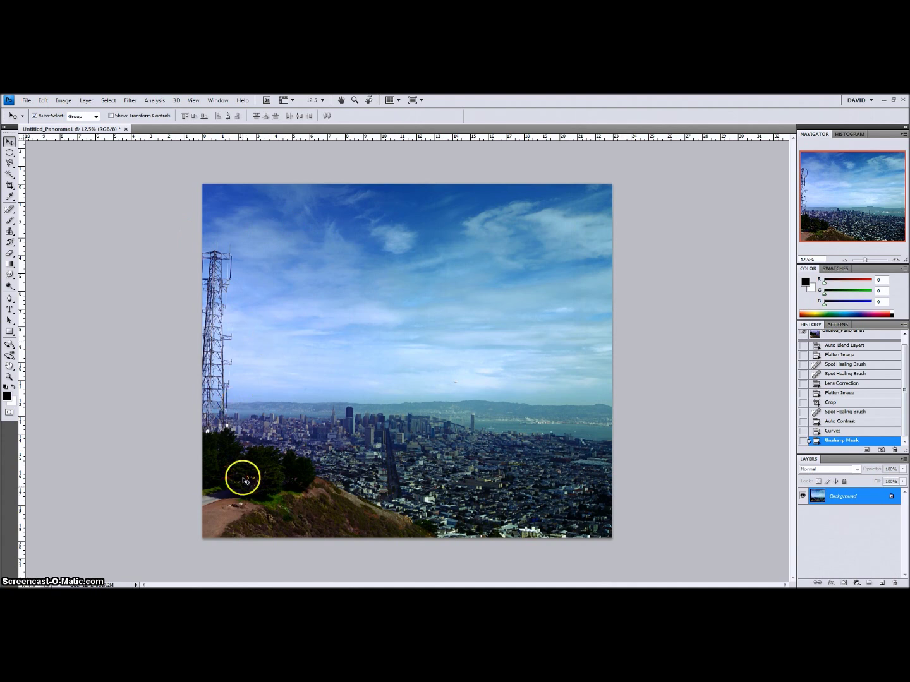
Crop the radio tower off the panorama's left side and a thin strip off its bottom edge, and return to the Move tool.
left_click(11, 185)
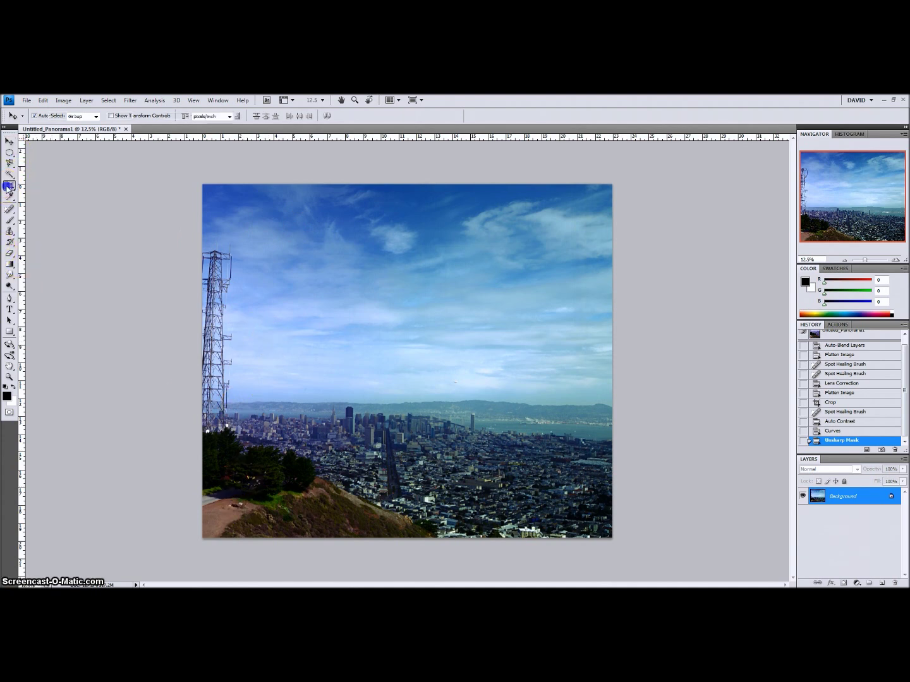
left_click_drag(676, 152, 224, 554)
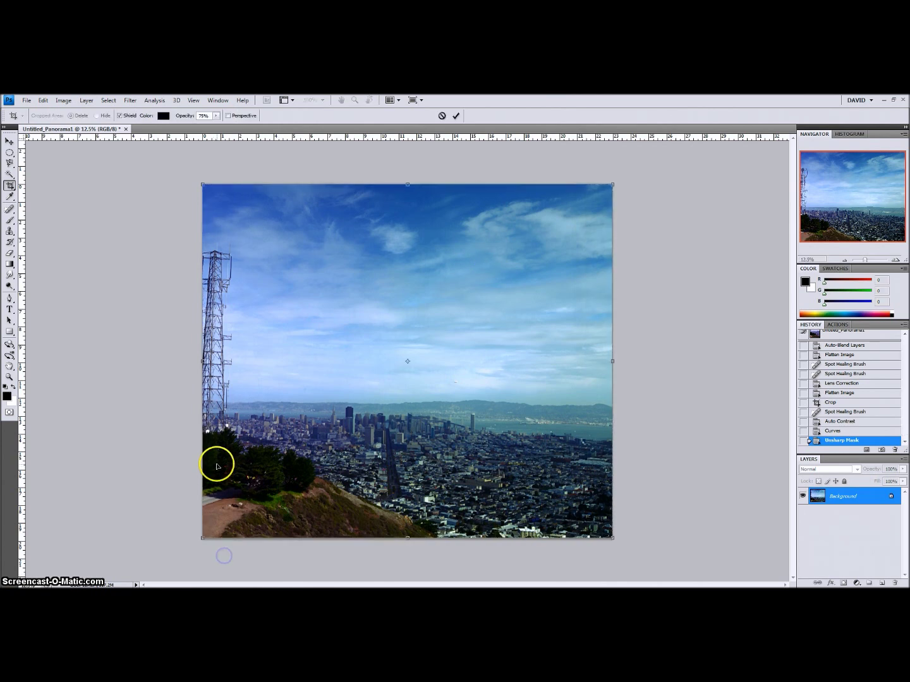
left_click_drag(202, 361, 233, 372)
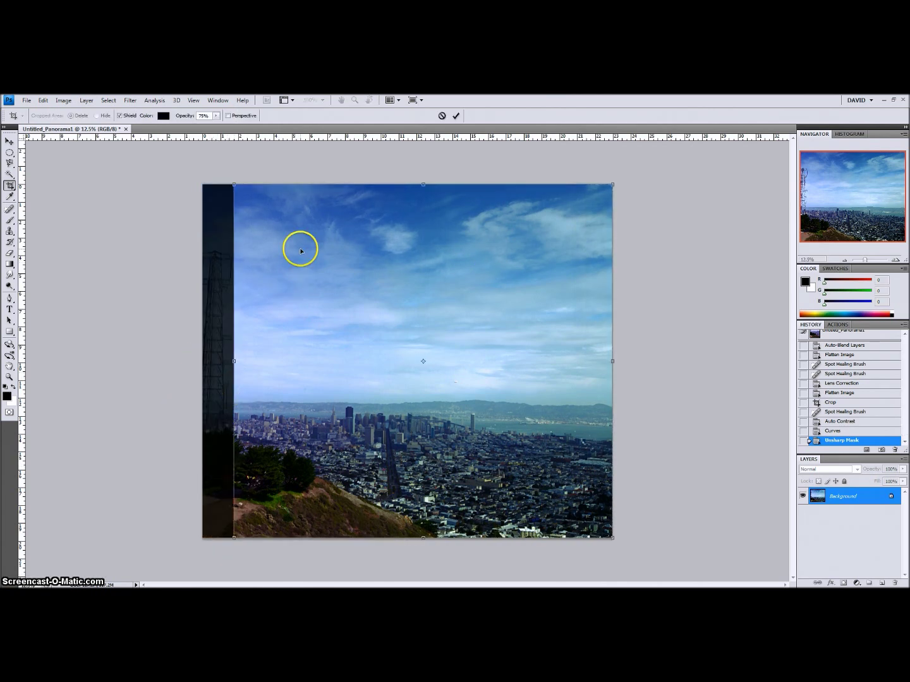
left_click_drag(422, 537, 419, 520)
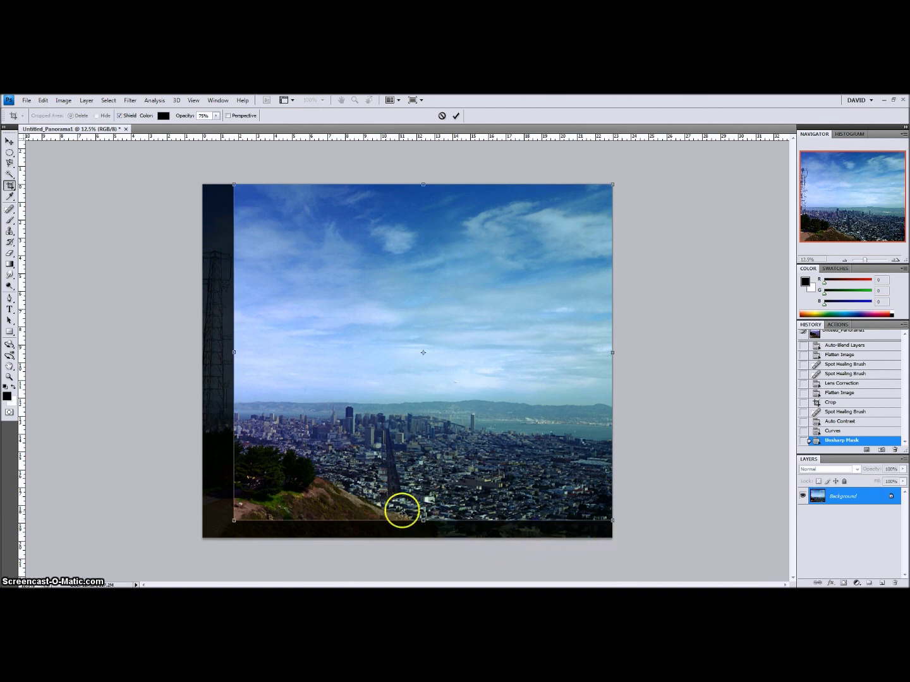
left_click_drag(422, 520, 425, 524)
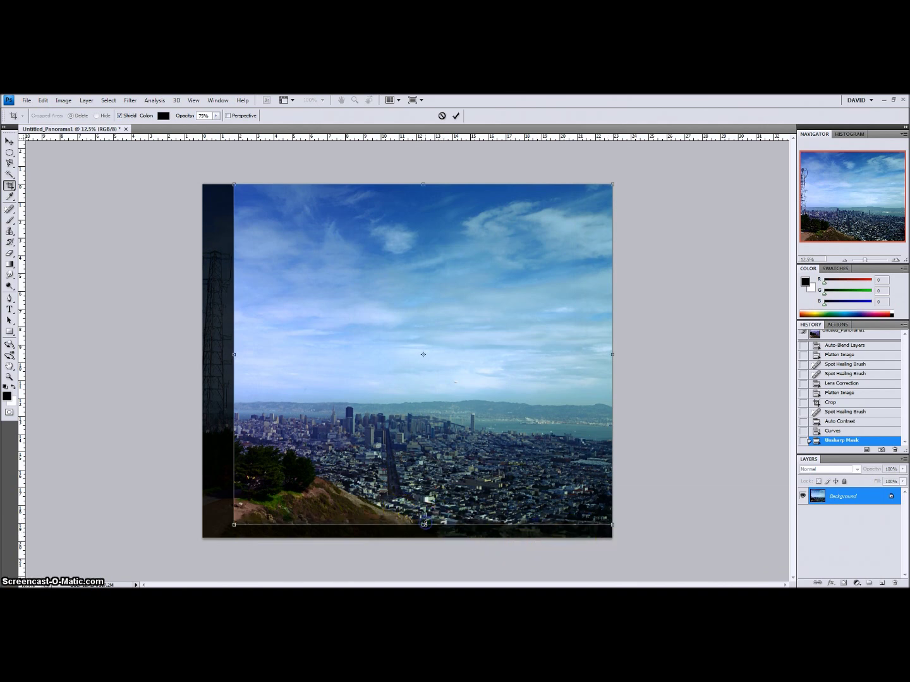
right_click(448, 371)
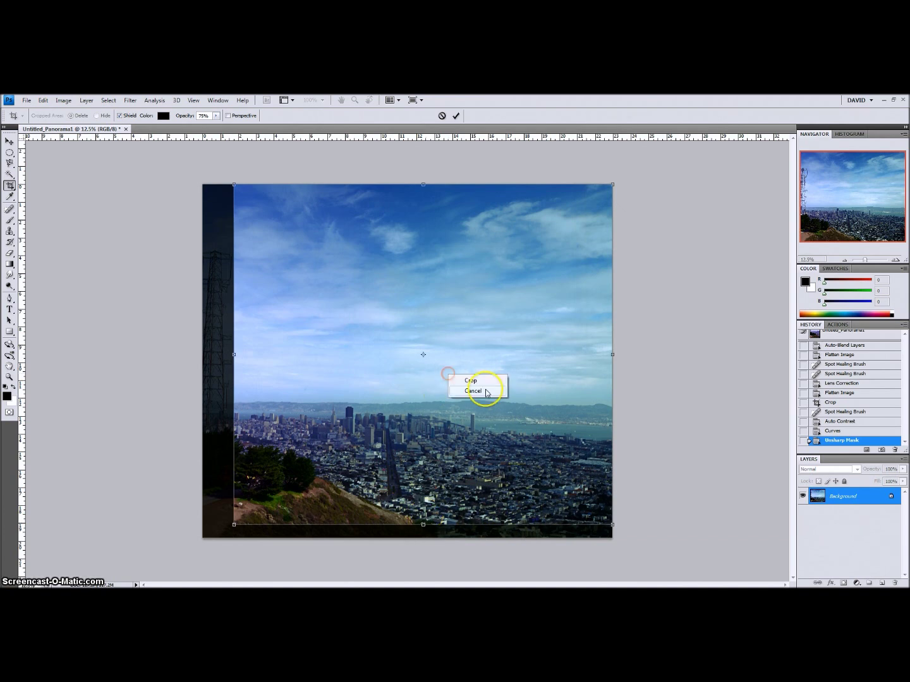
left_click(474, 376)
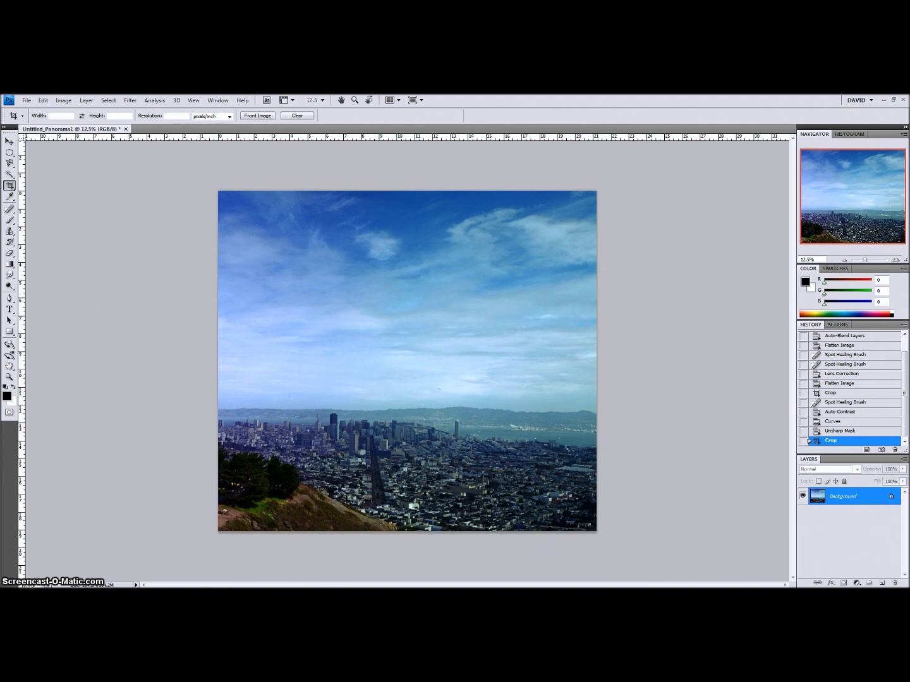
key("v")
left_click(203, 270)
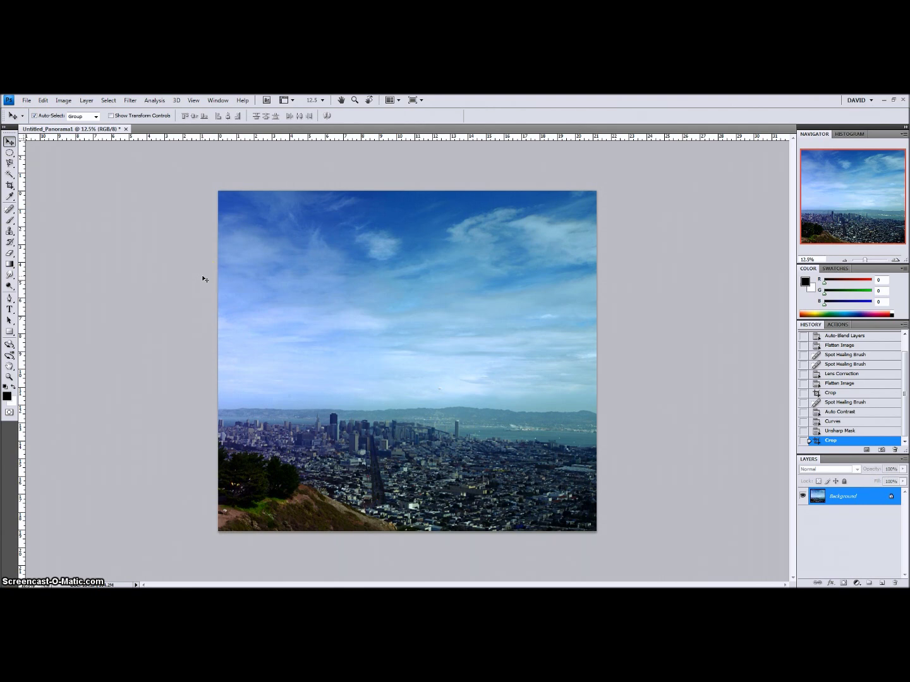